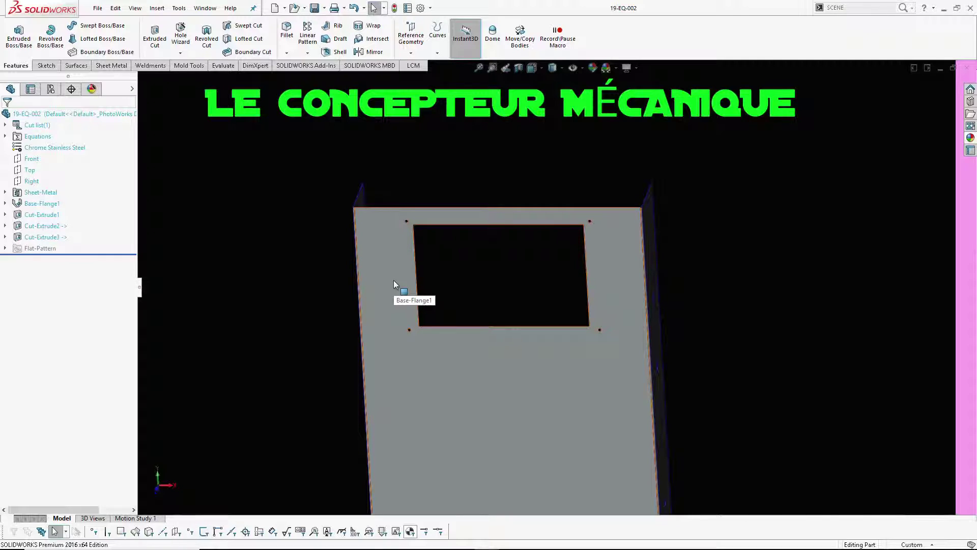
Change the cutout width from 475 to 467 mm by appending -10+3-1 to the value.
double_click(42, 214)
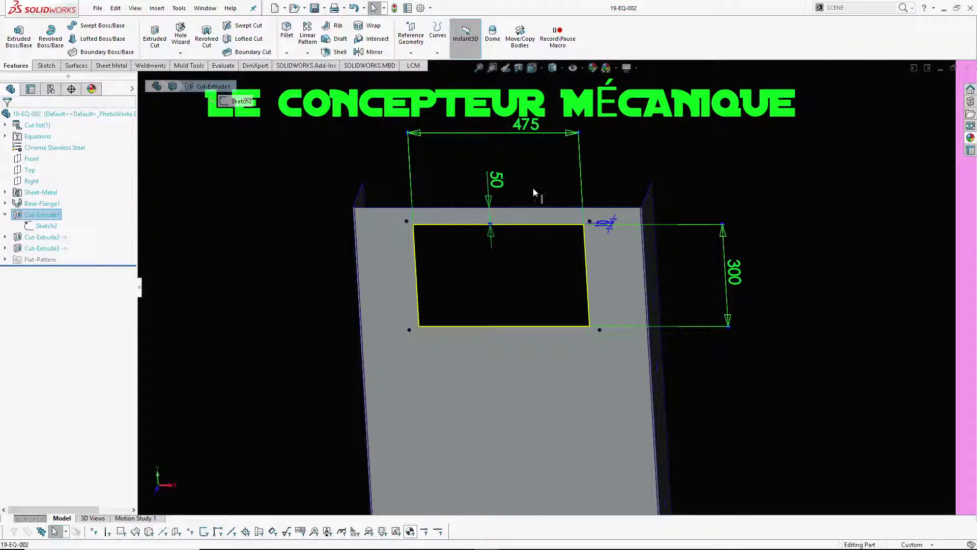
middle_drag(522, 181, 545, 205)
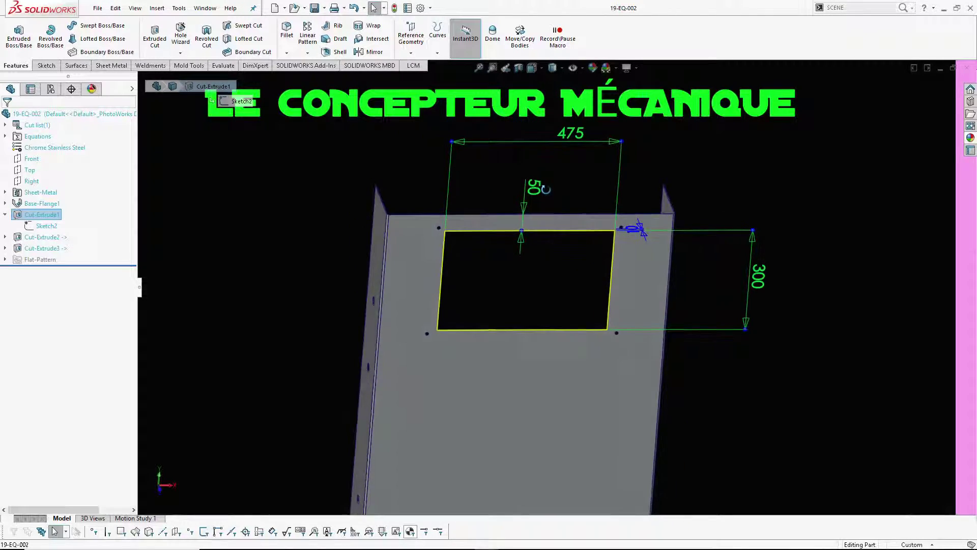
double_click(568, 146)
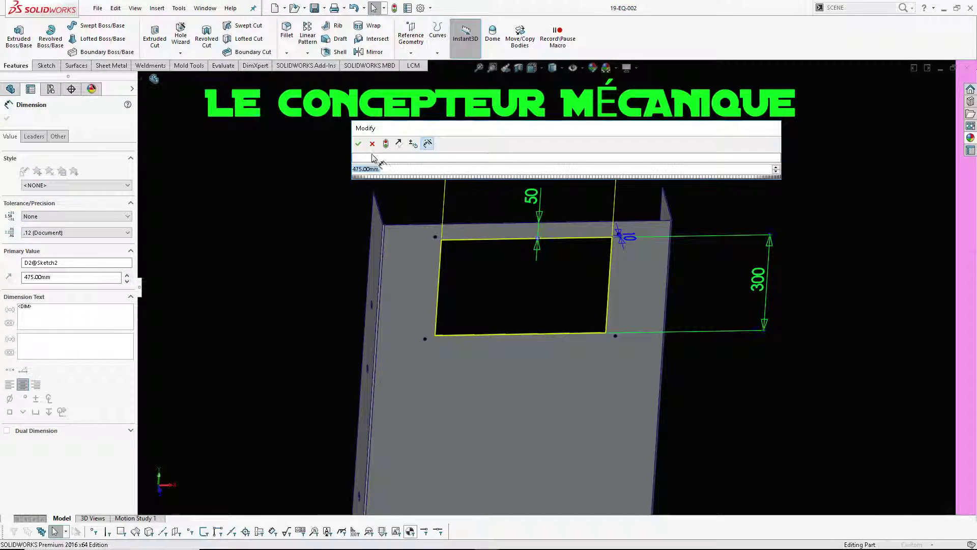
click(387, 169)
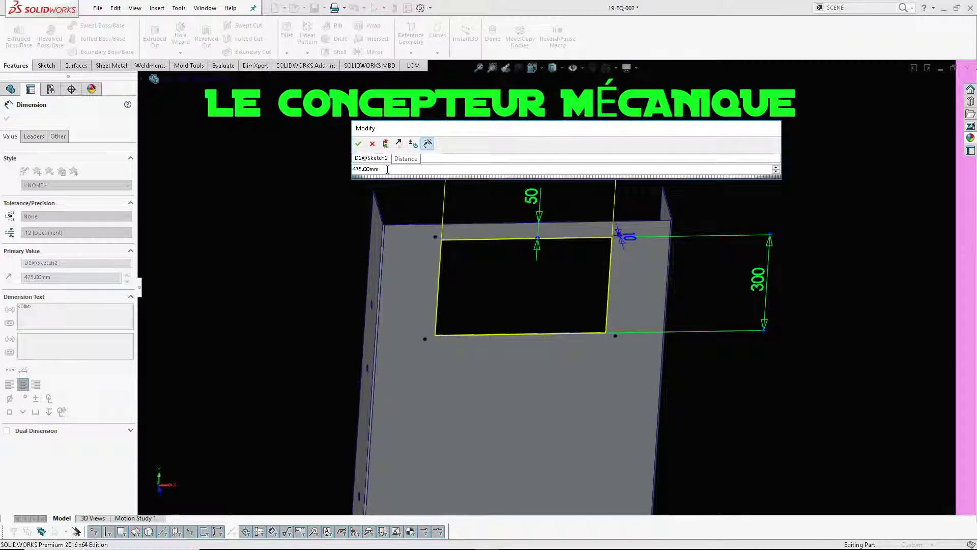
double_click(386, 169)
click(387, 170)
text(-10)
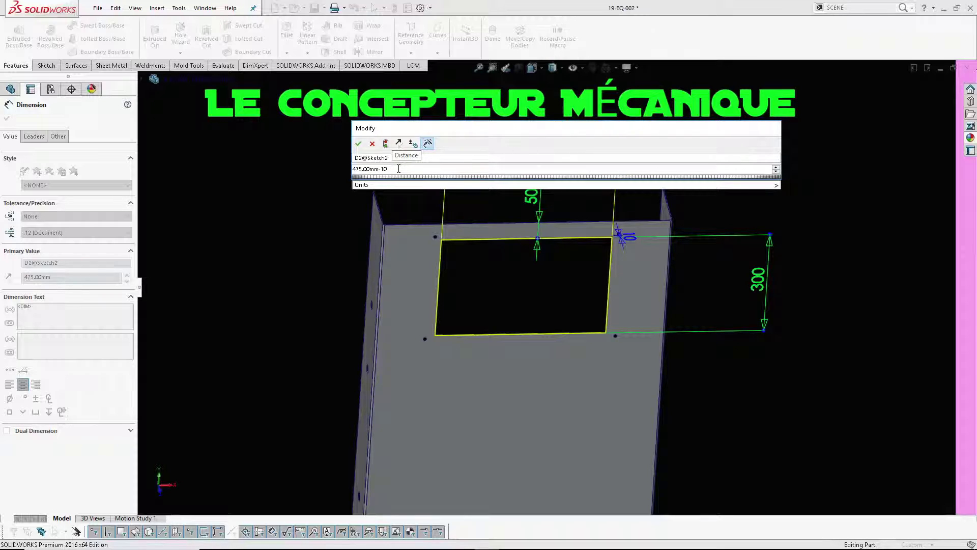
text(+)
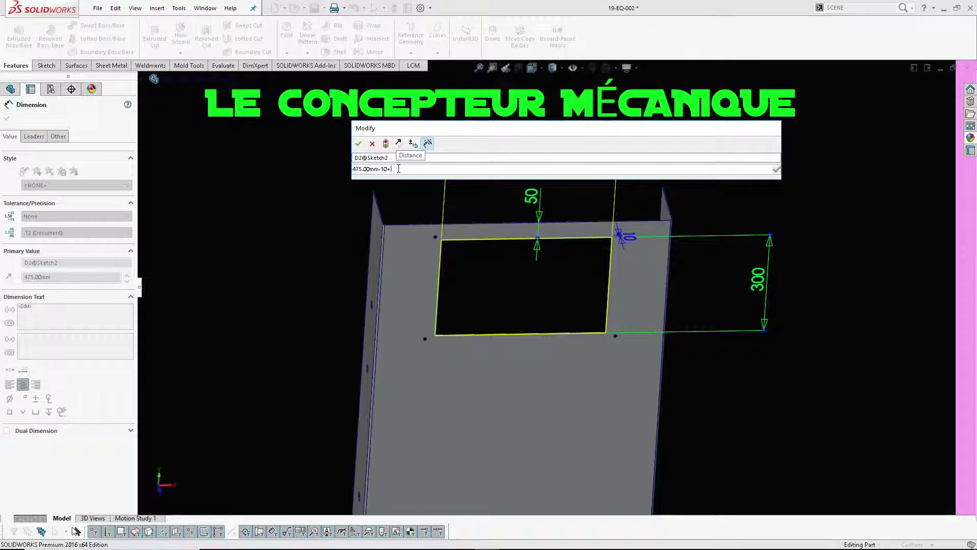
text(3)
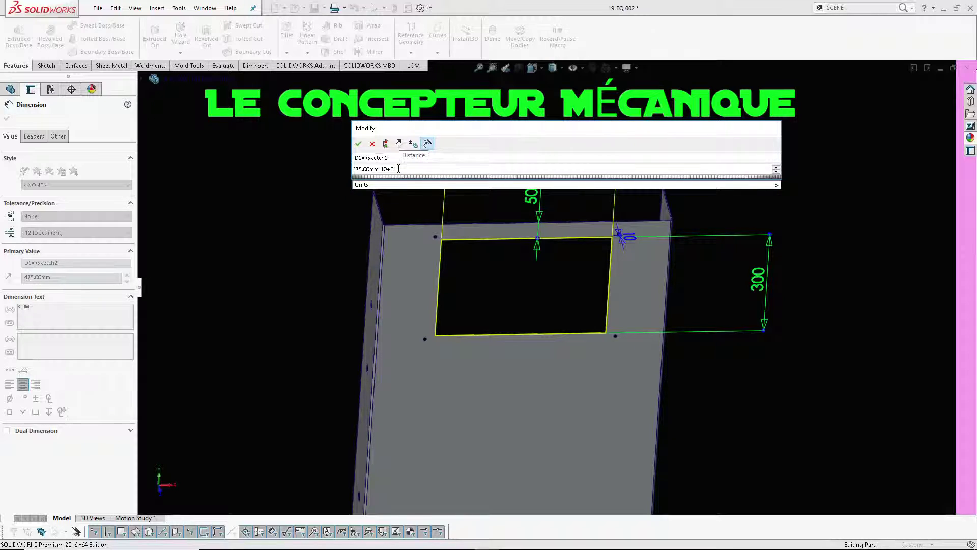
text(-)
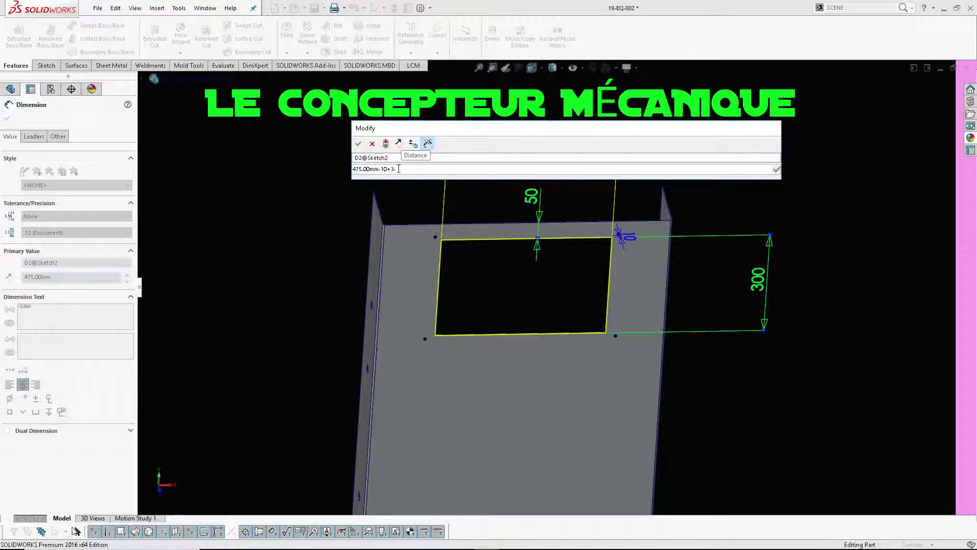
text(1)
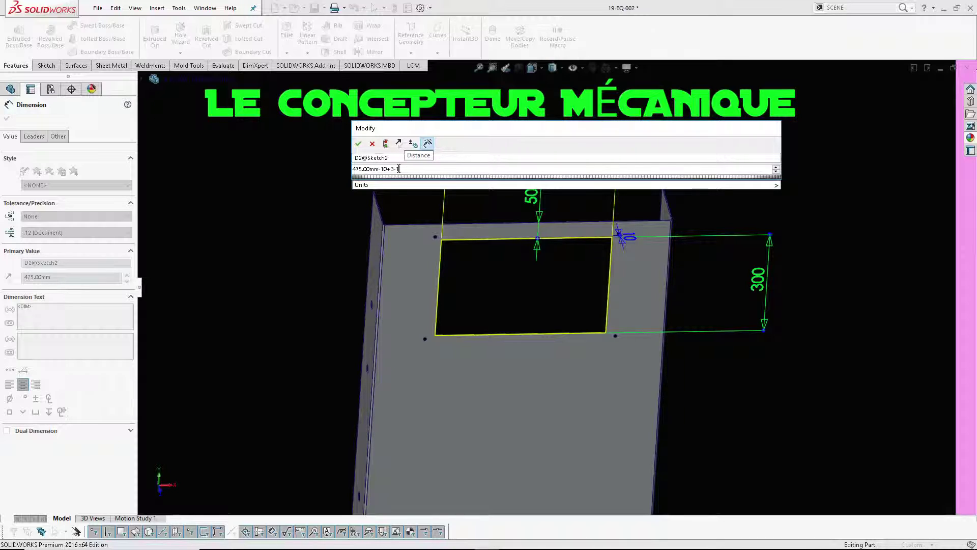
click(359, 144)
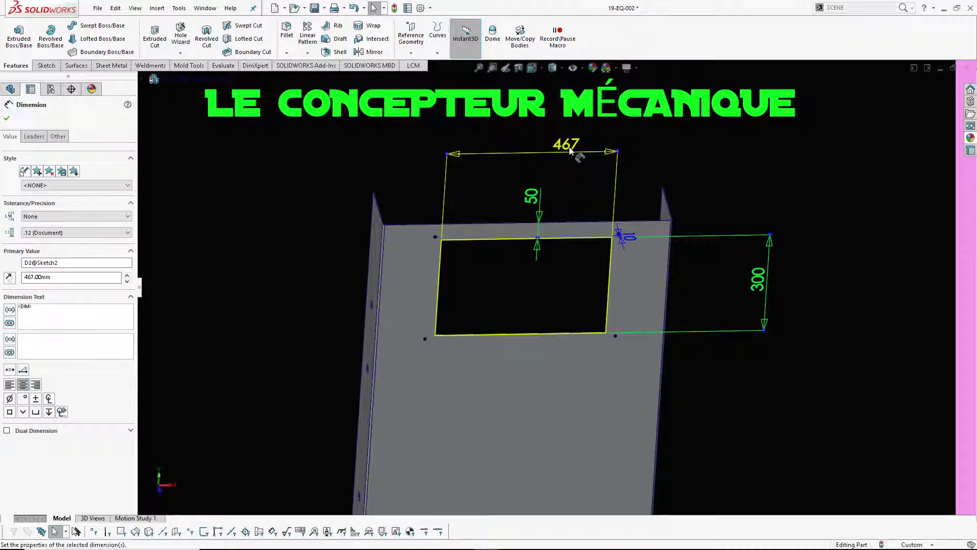
Set the cutout width to the equation "D1@Sketch2"*1.25+25, giving 400 mm, and rebuild.
double_click(569, 151)
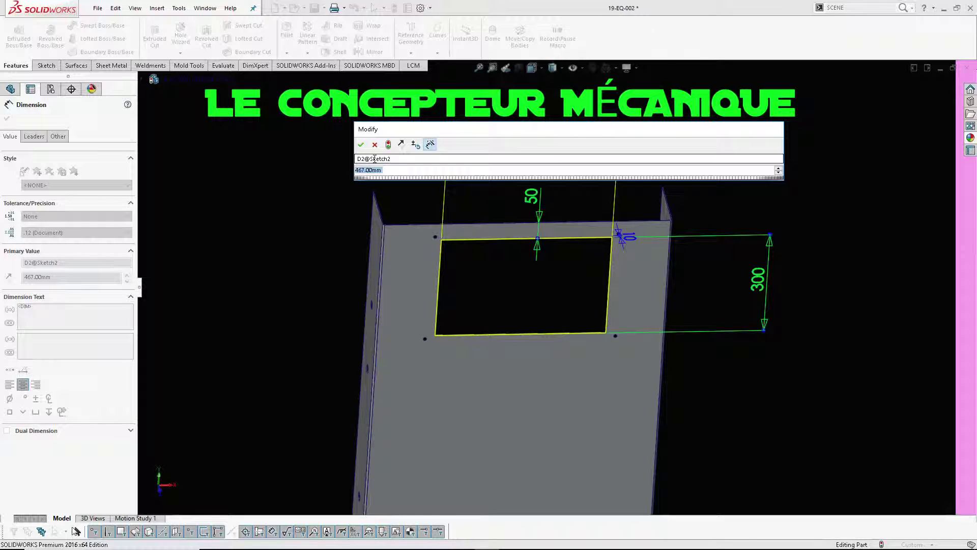
click(361, 145)
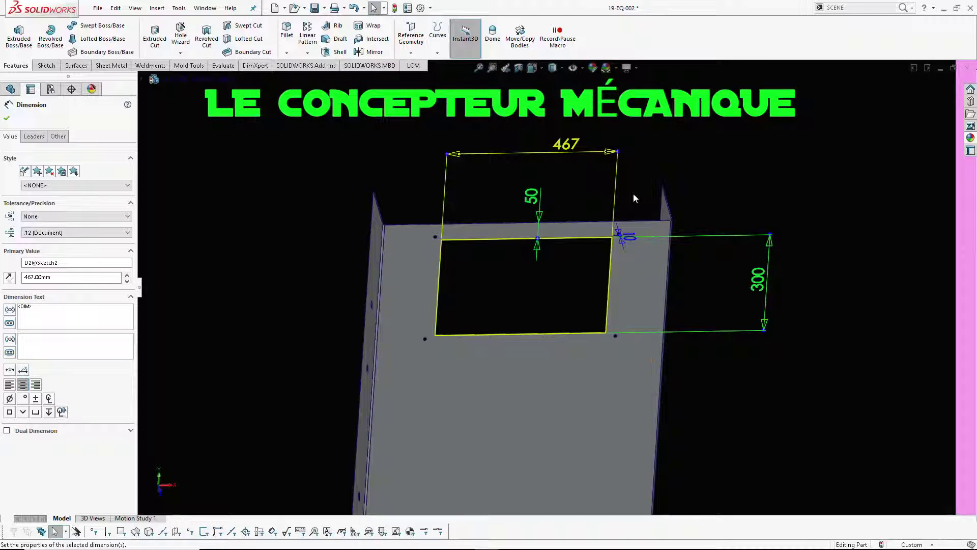
key(Escape)
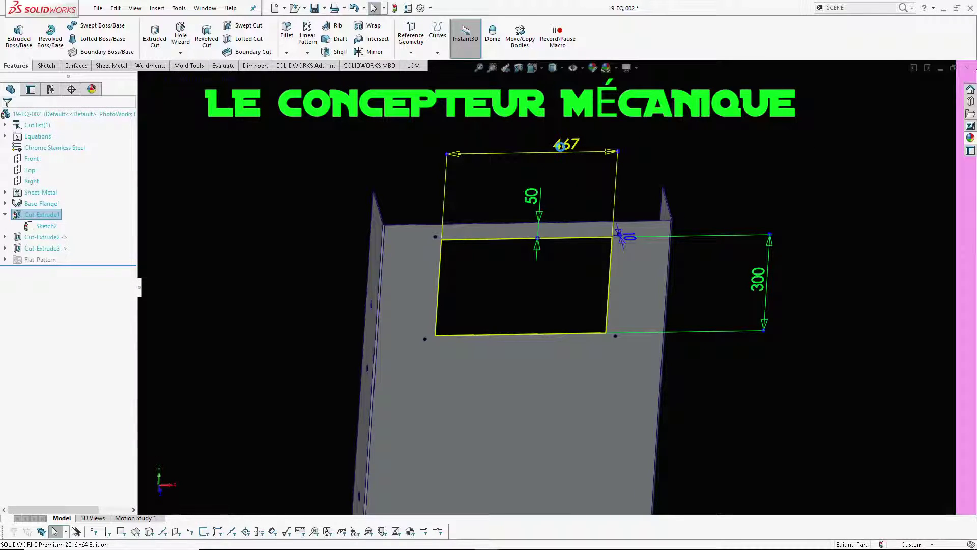
double_click(560, 146)
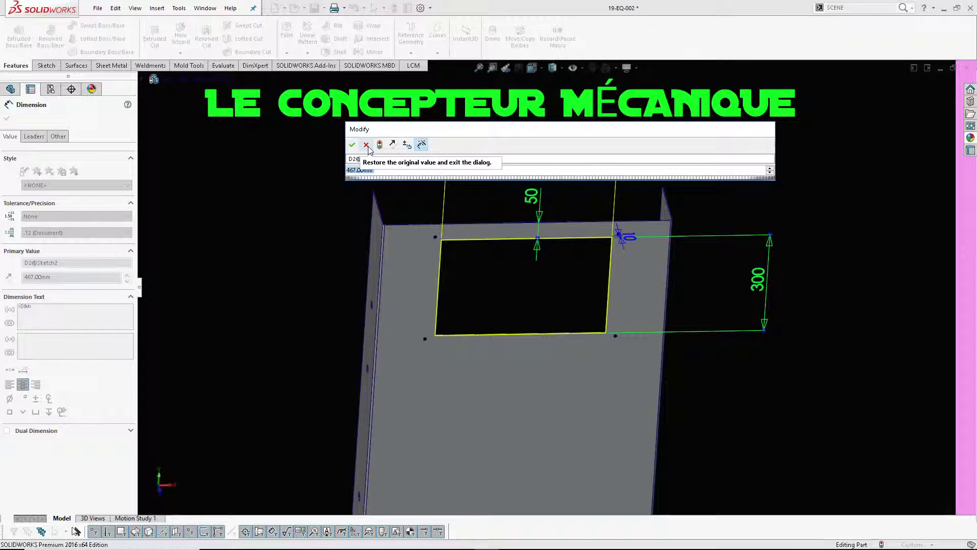
mouse_move(398, 134)
mouse_down()
mouse_move(427, 121)
mouse_move(471, 128)
mouse_up()
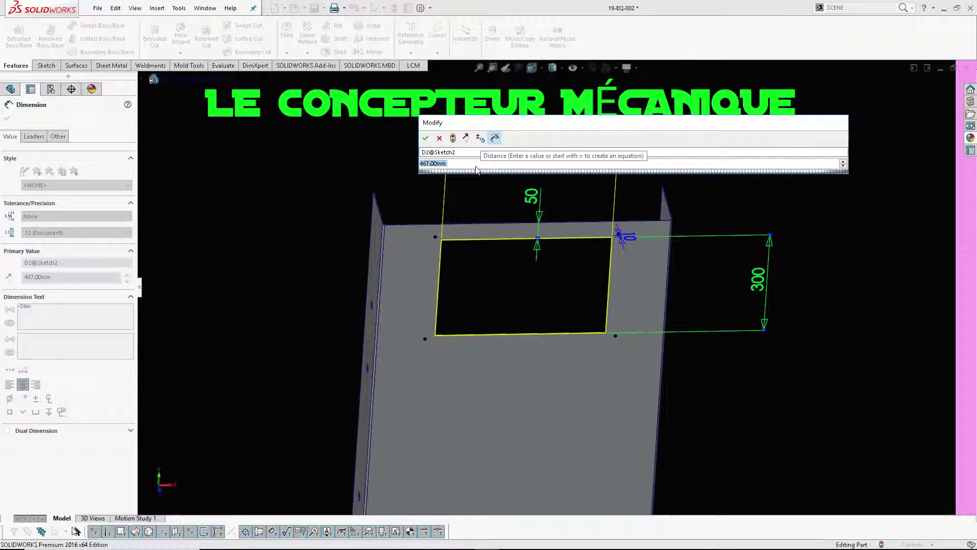
text(=)
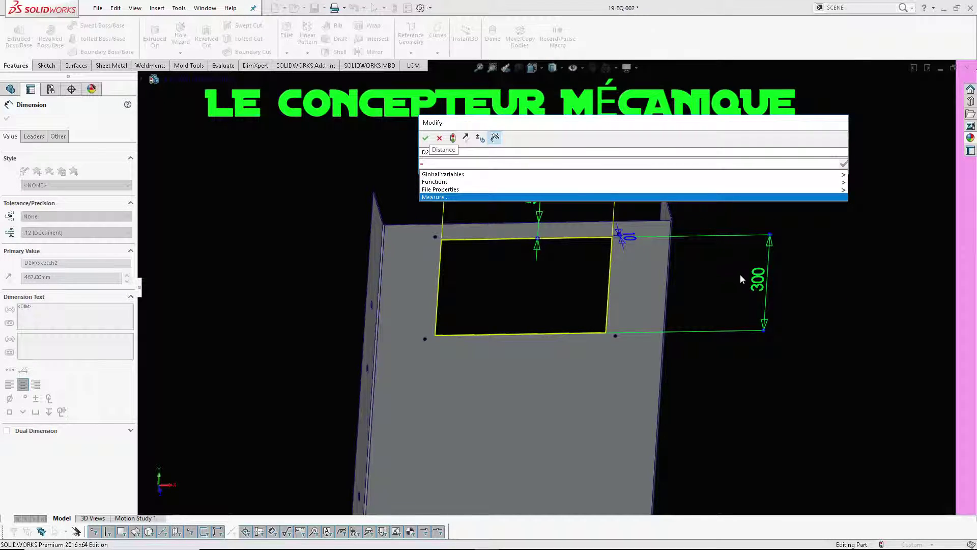
click(757, 281)
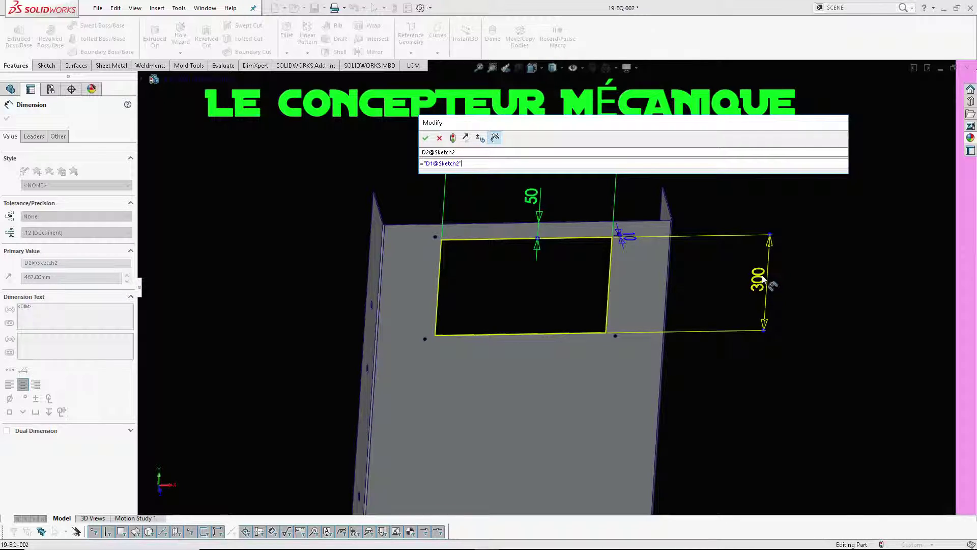
text(*)
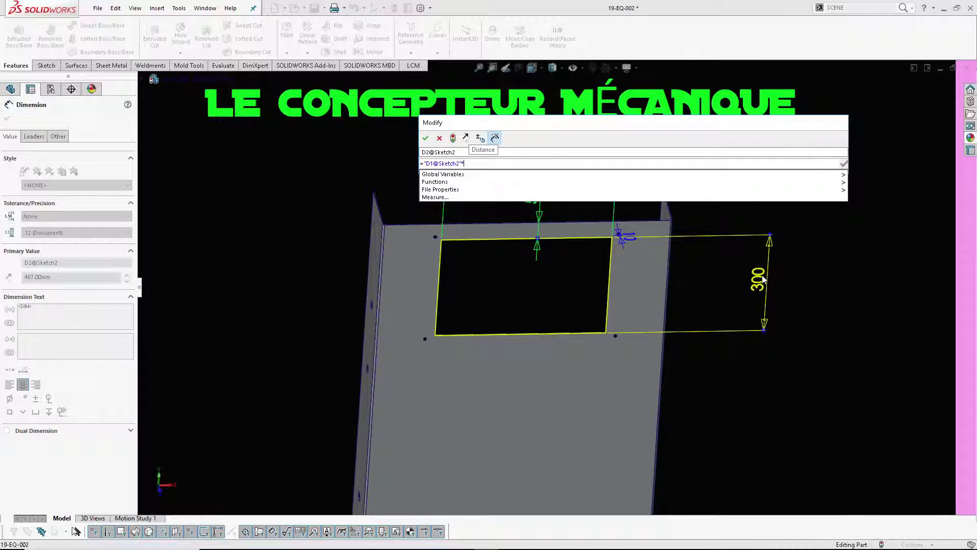
text(1.)
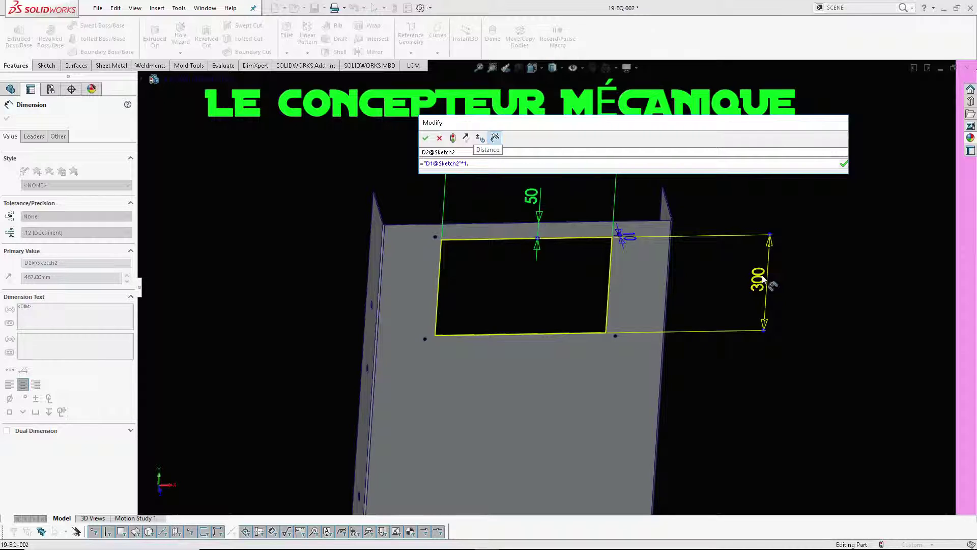
text(25+)
text(25)
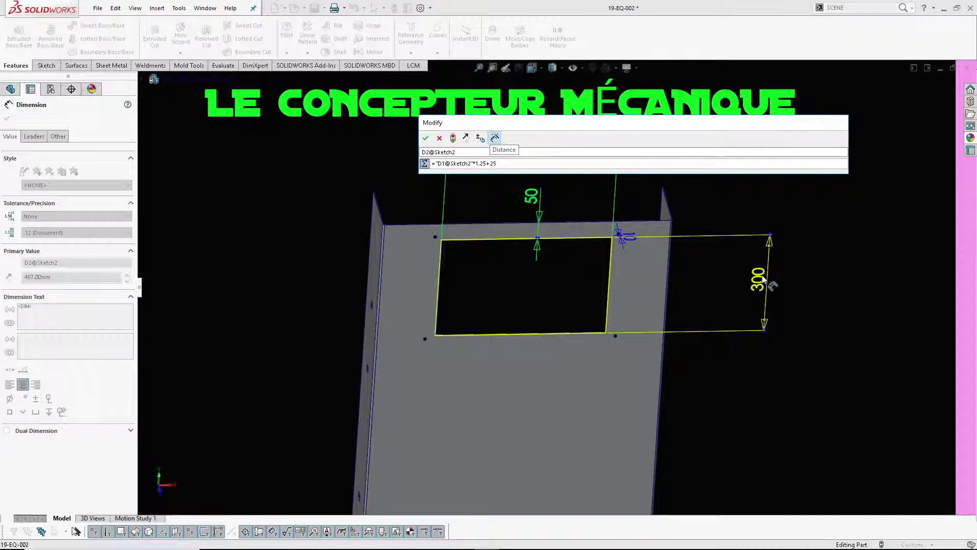
click(428, 139)
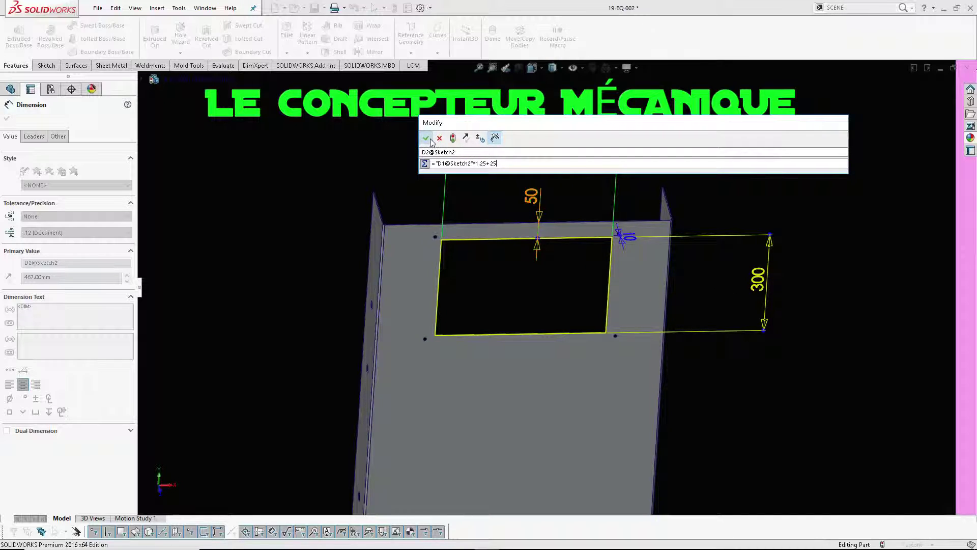
click(550, 184)
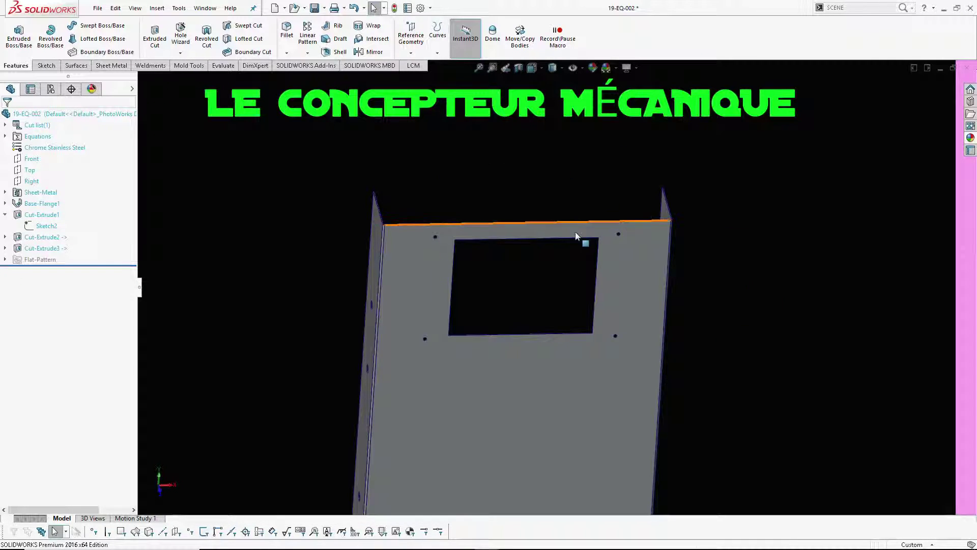
Change the cutout height from 300 to 325 mm and rebuild so the width becomes 431.25.
click(43, 214)
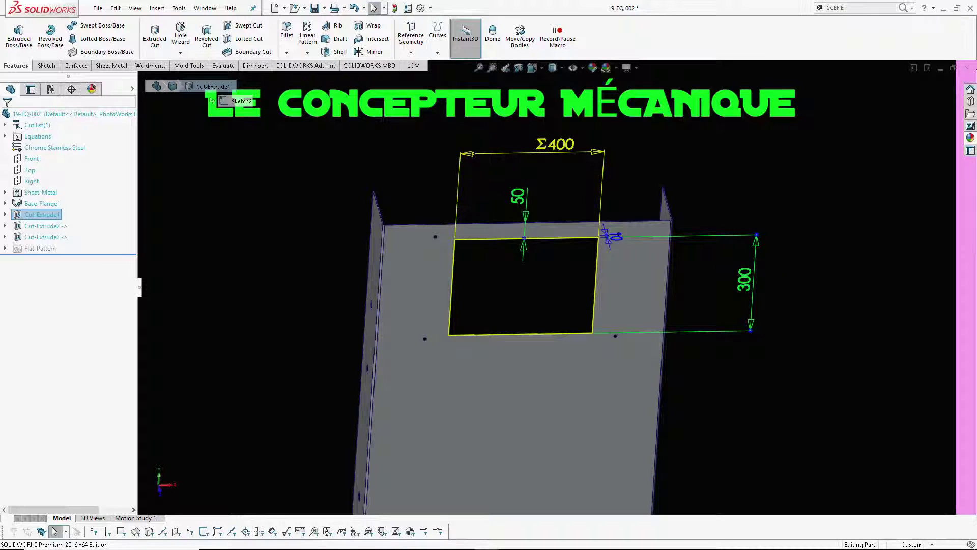
double_click(564, 151)
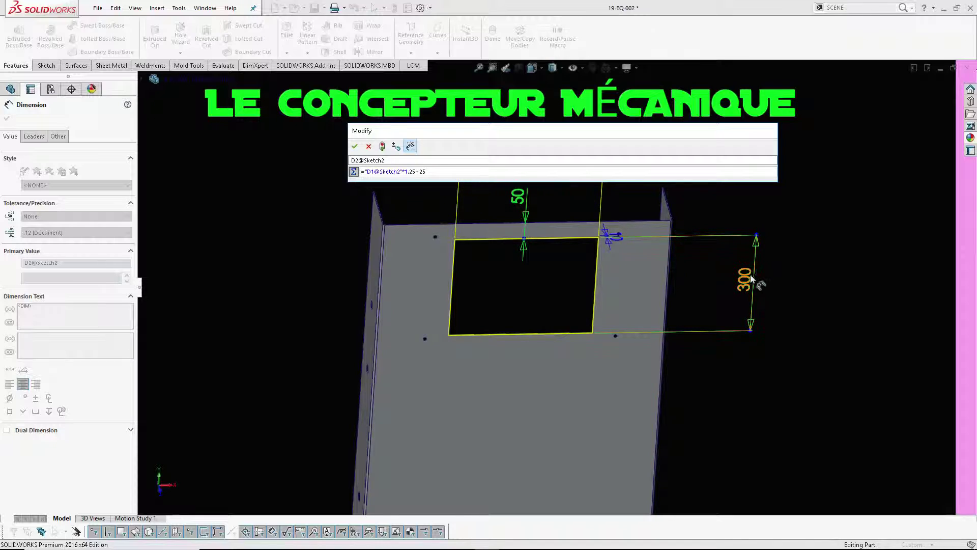
click(356, 147)
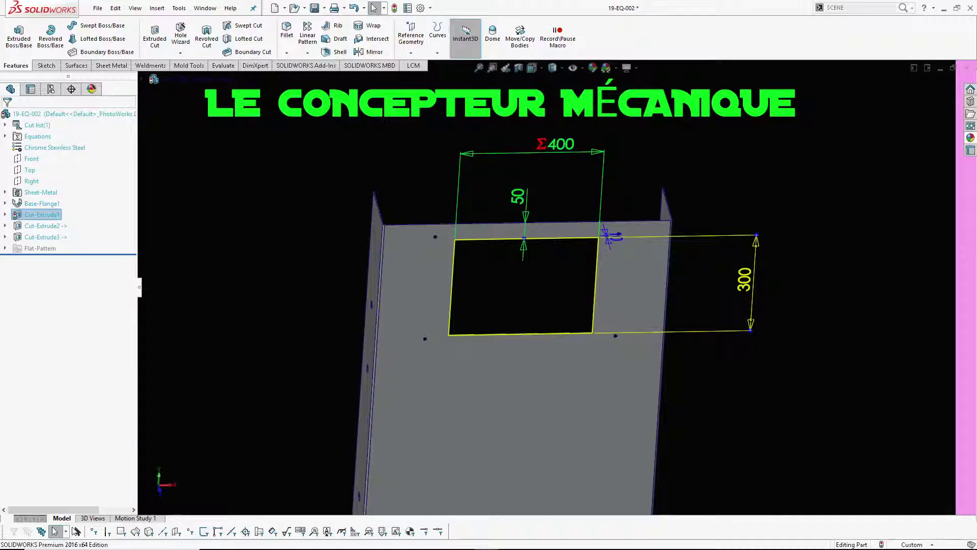
double_click(743, 282)
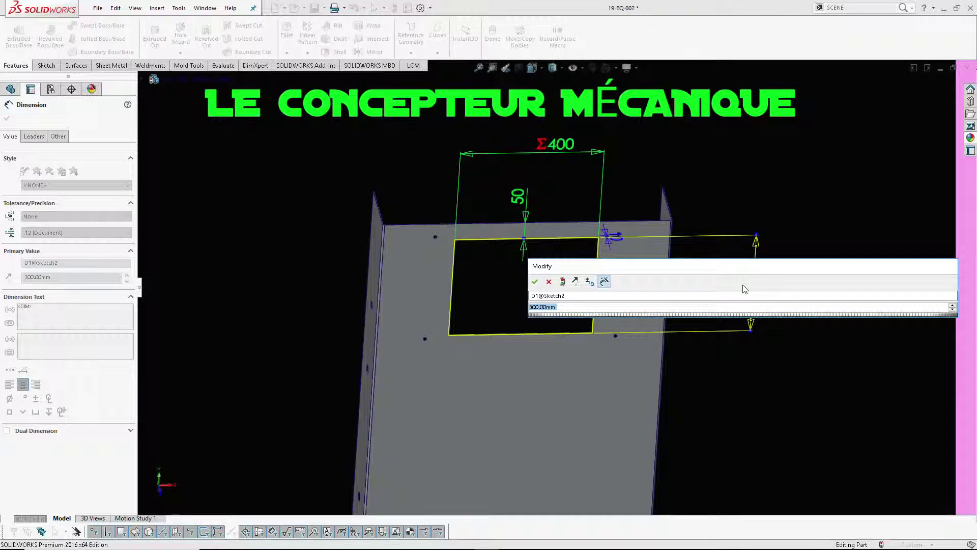
text(325)
key(Return)
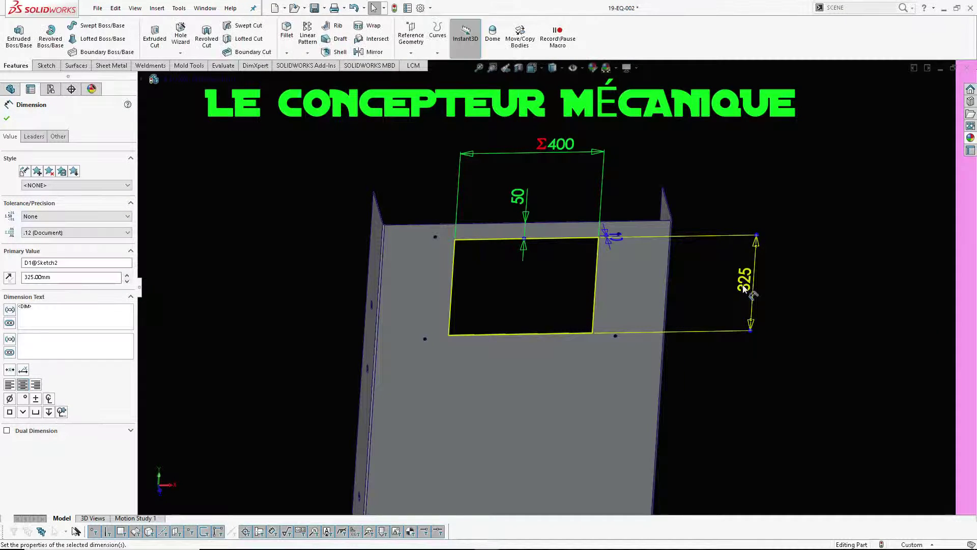
key(Escape)
click(566, 162)
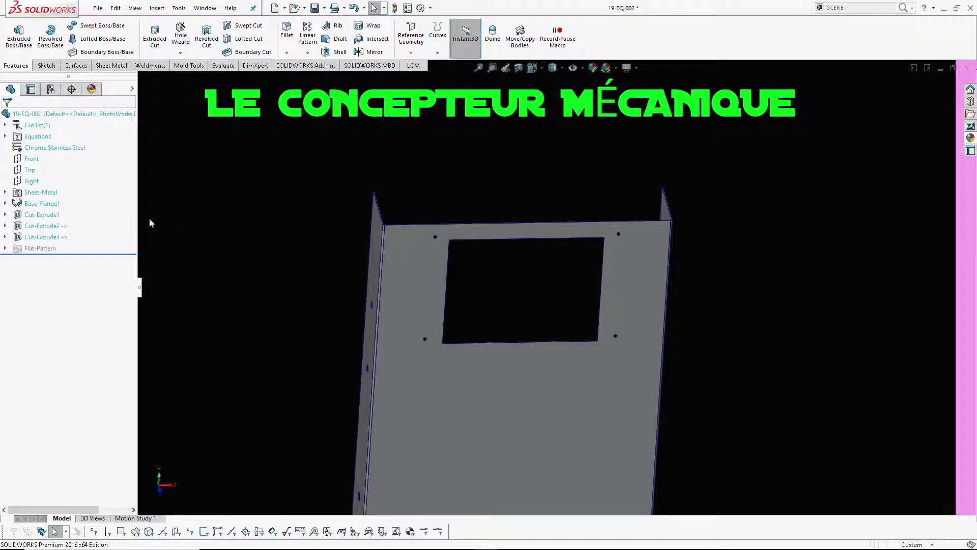
double_click(42, 214)
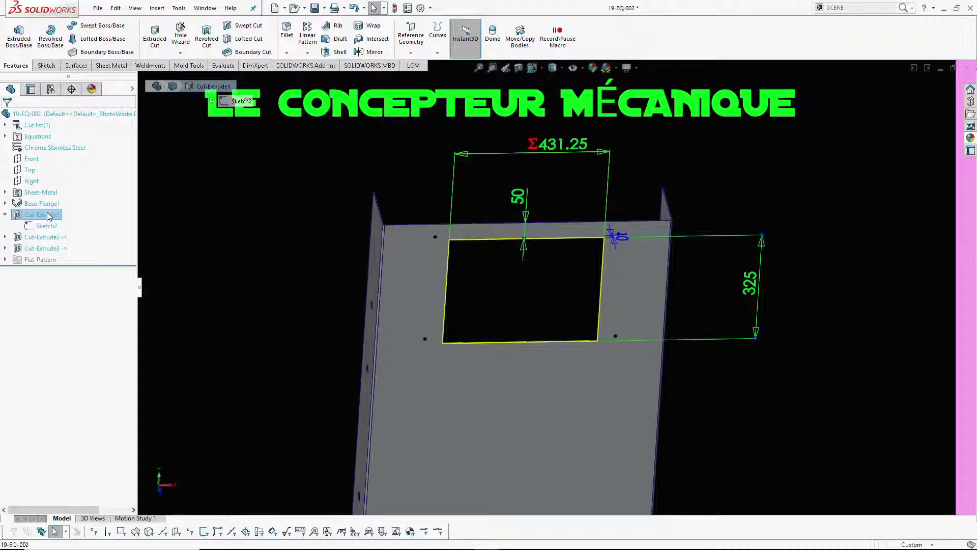
Set the 50 mm offset to "D2@Base-Flange1"/5+("D2@Sketch1"-75) using the flange's 10 and 194 dimensions.
double_click(519, 197)
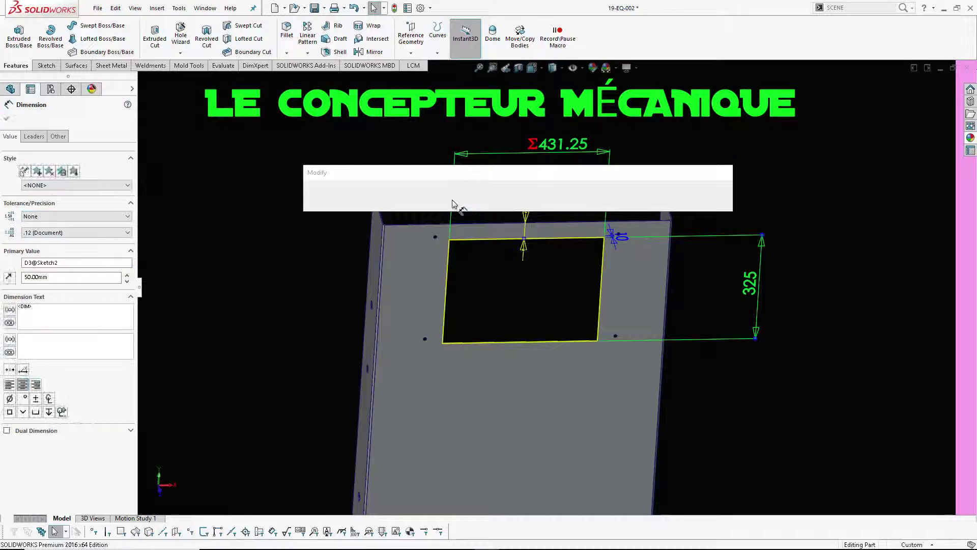
drag(432, 189, 491, 112)
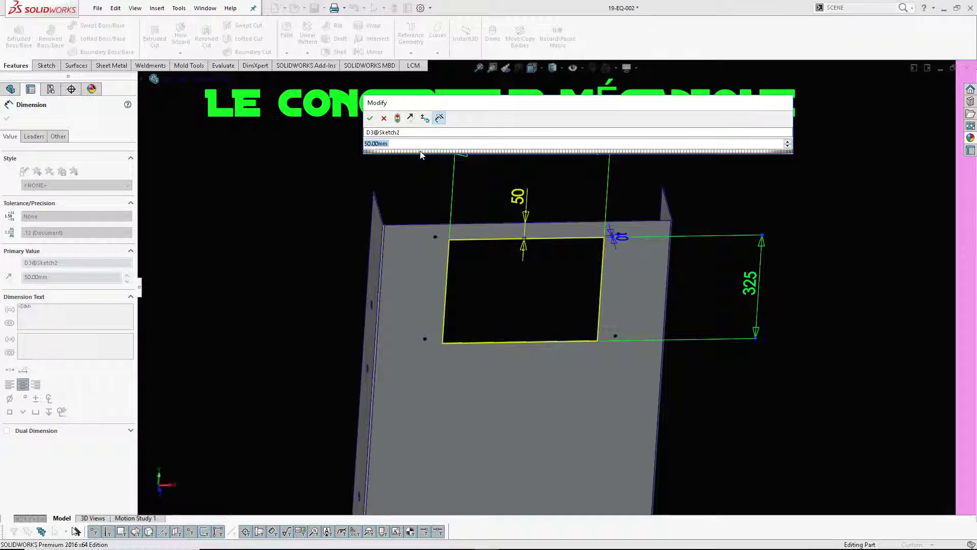
text(=)
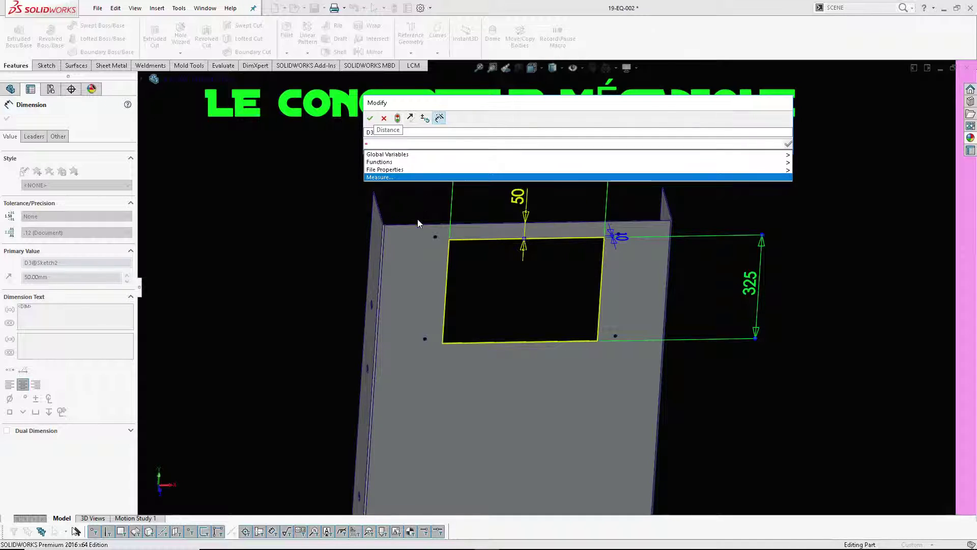
middle_drag(418, 223, 450, 253)
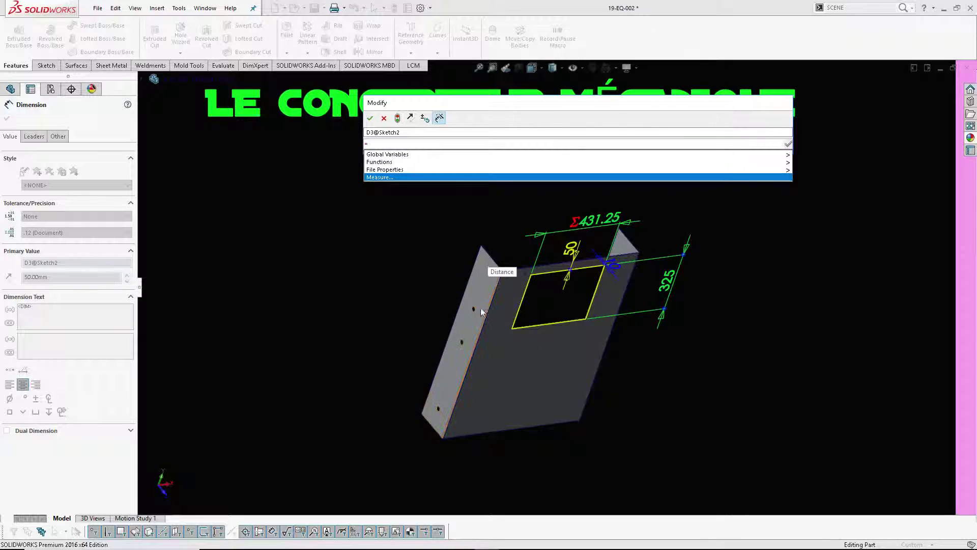
click(478, 300)
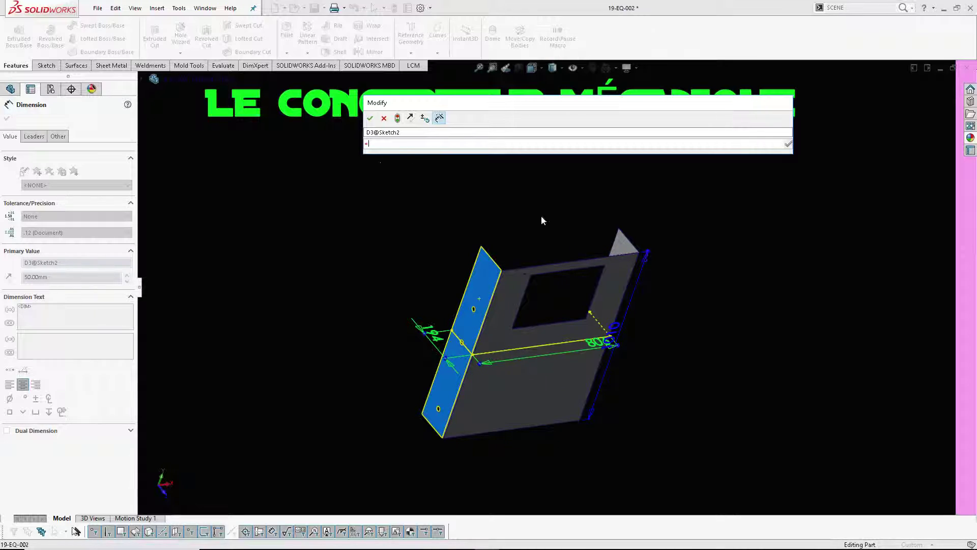
click(623, 327)
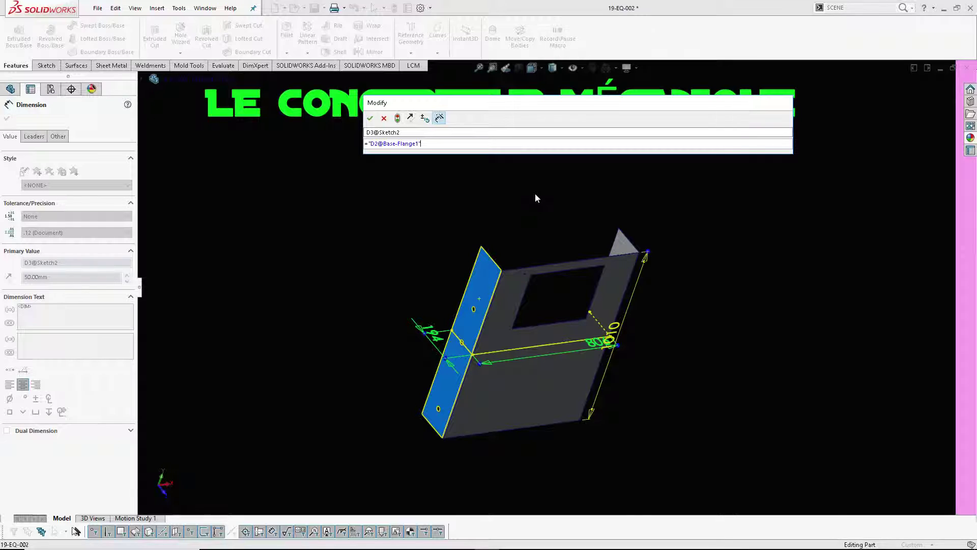
text(/)
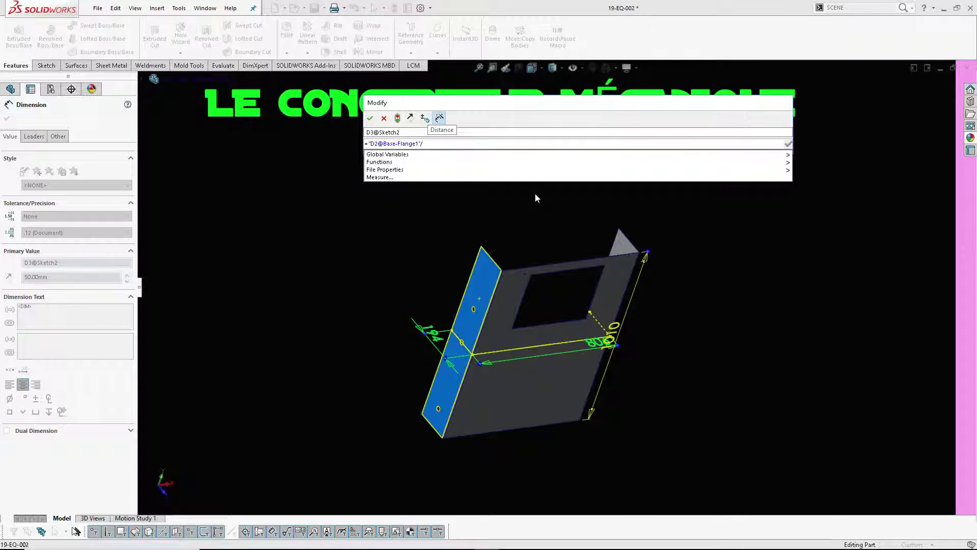
text(5)
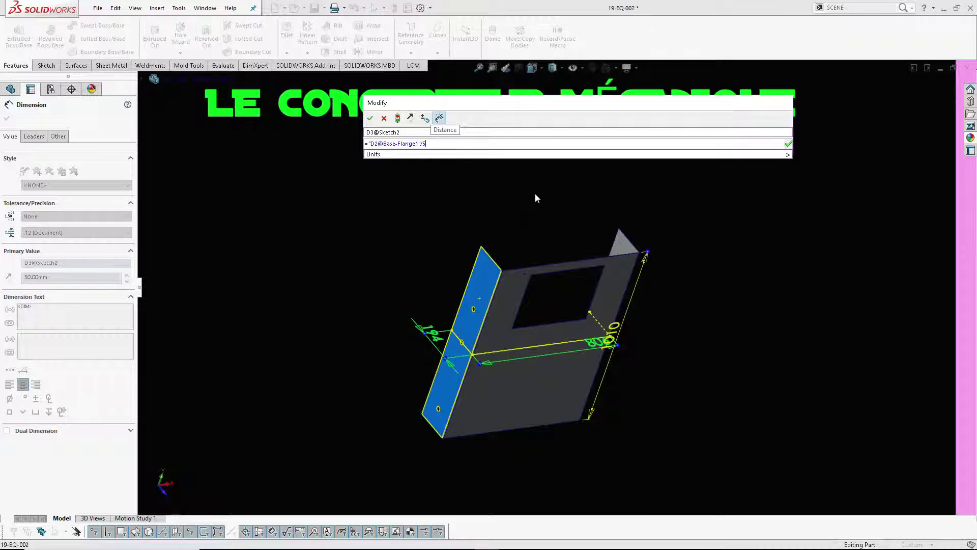
text(+)
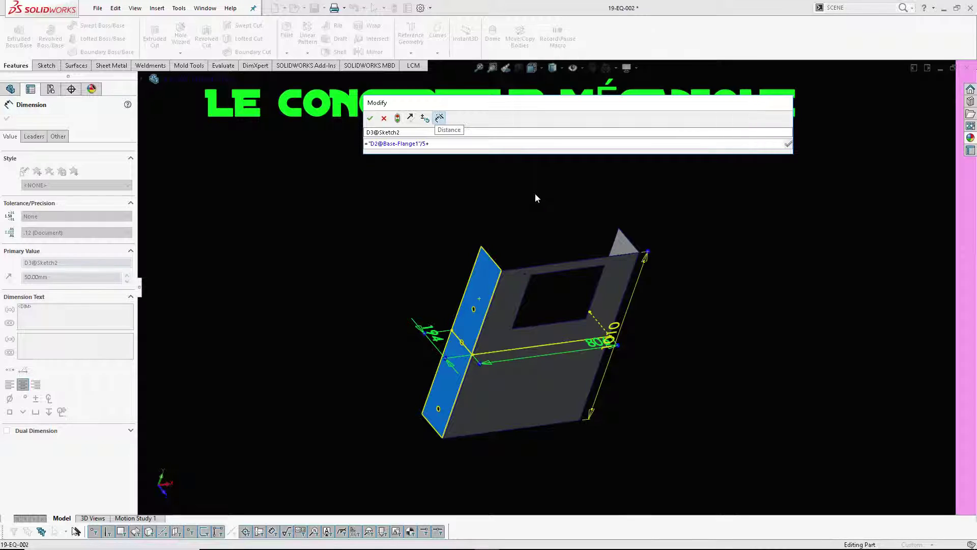
text(()
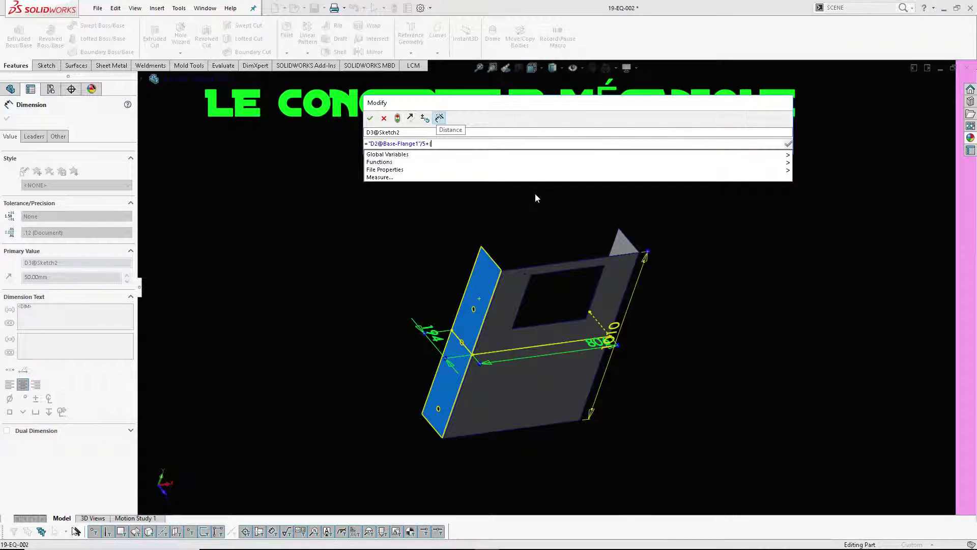
click(434, 338)
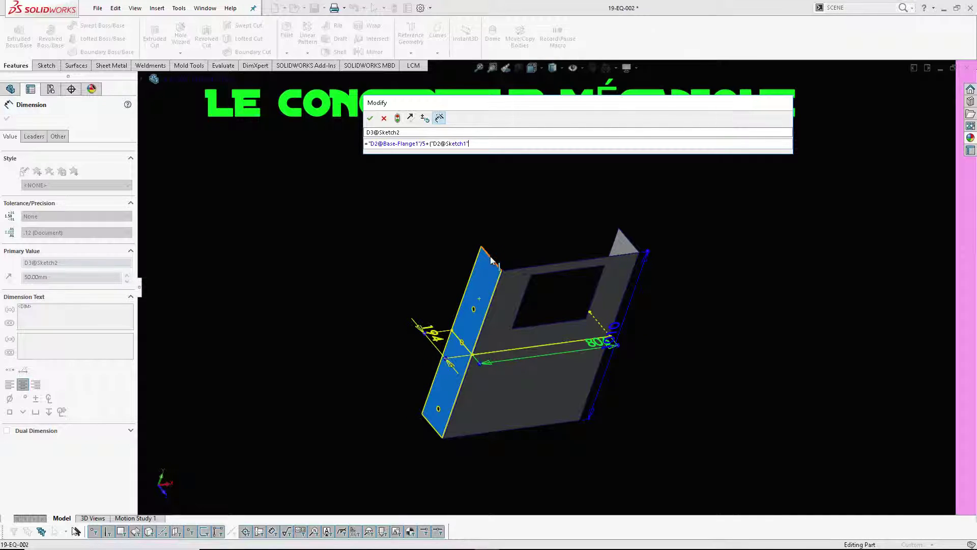
text(-)
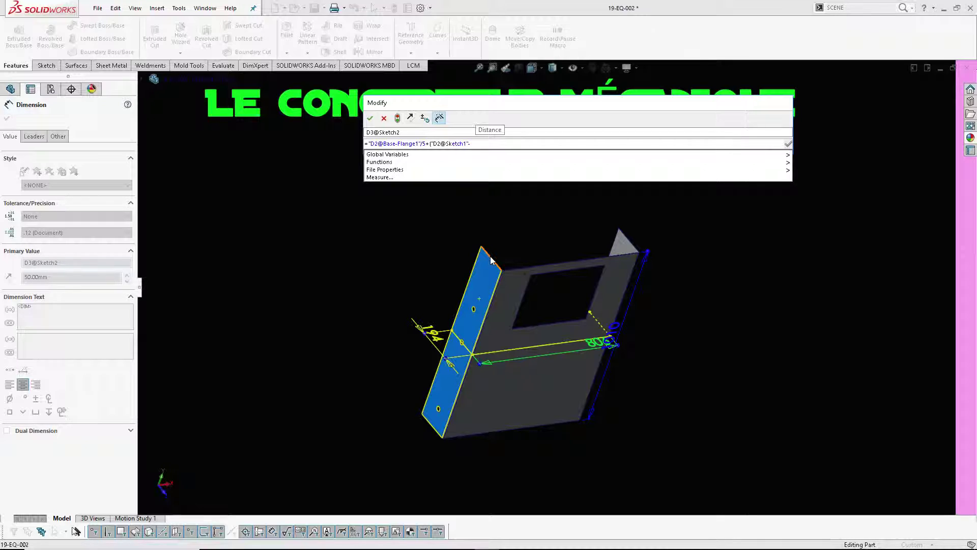
text(75)
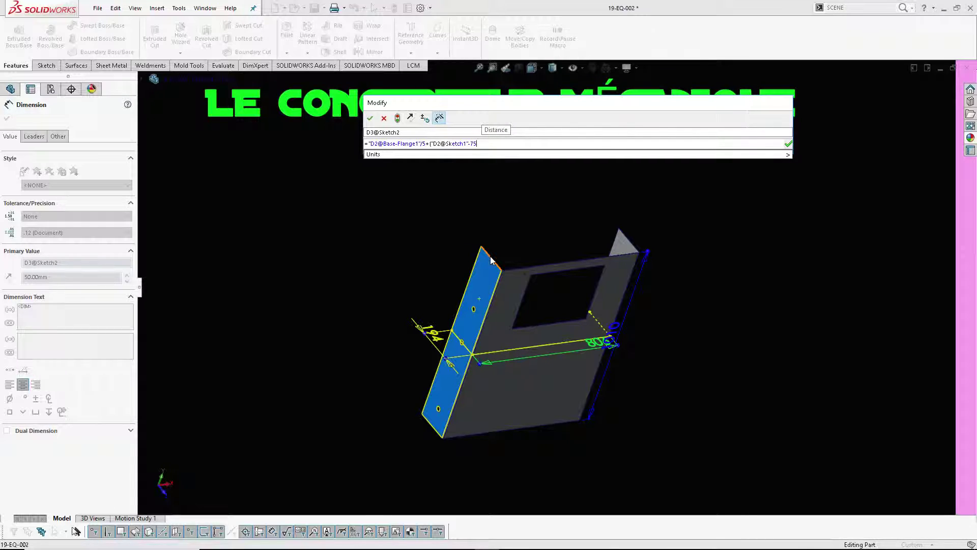
text())
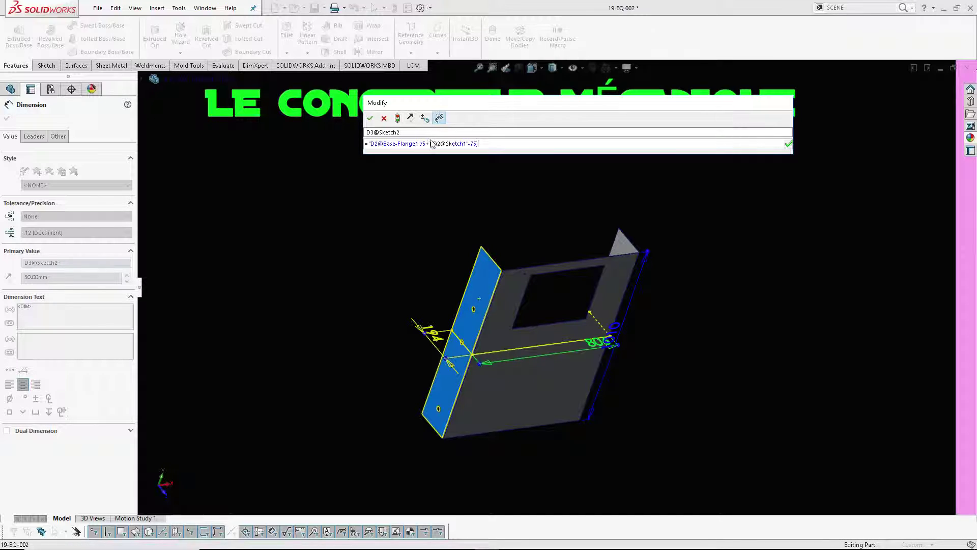
click(370, 118)
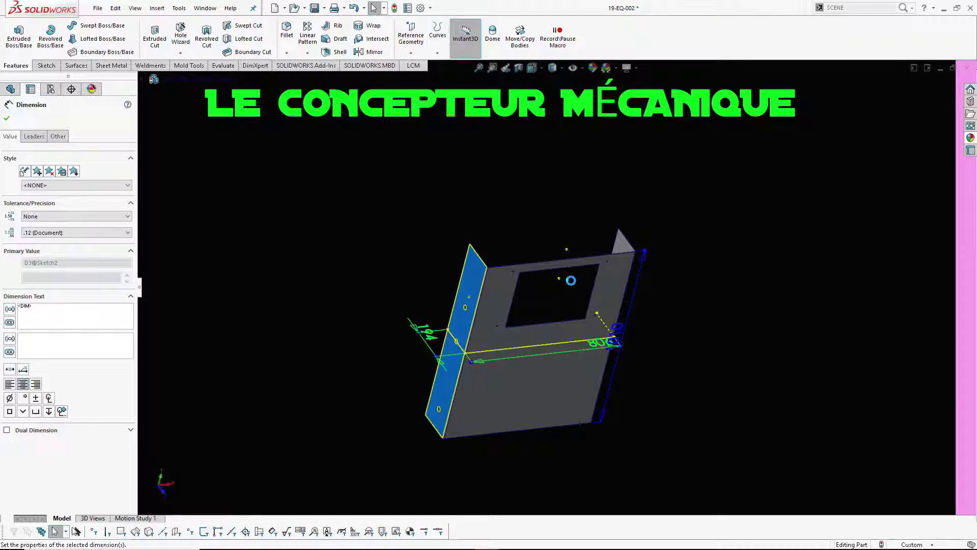
Show Base-Flange1's dimensions and change its 194 mm dimension to 350 mm.
key(Escape)
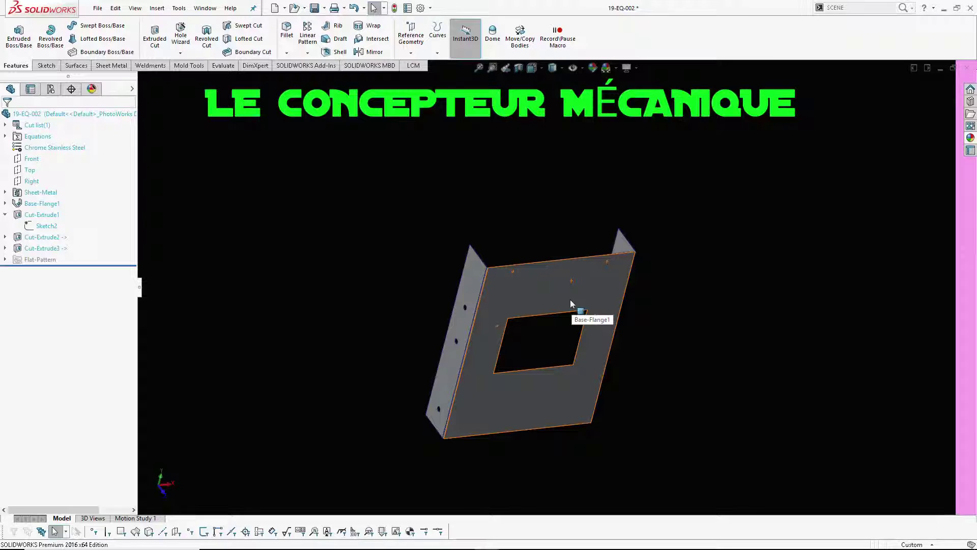
scroll(552, 298, down, 3)
scroll(552, 297, up, 3)
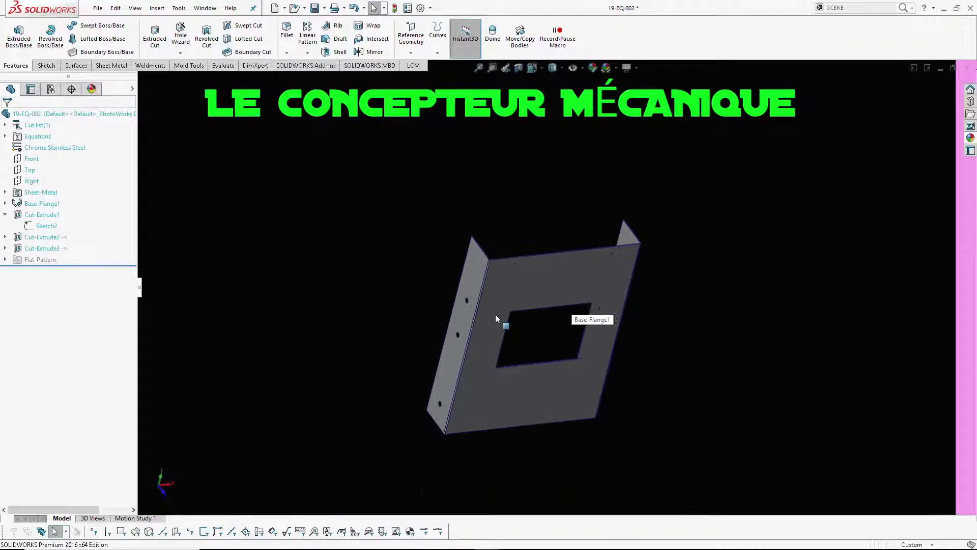
double_click(475, 296)
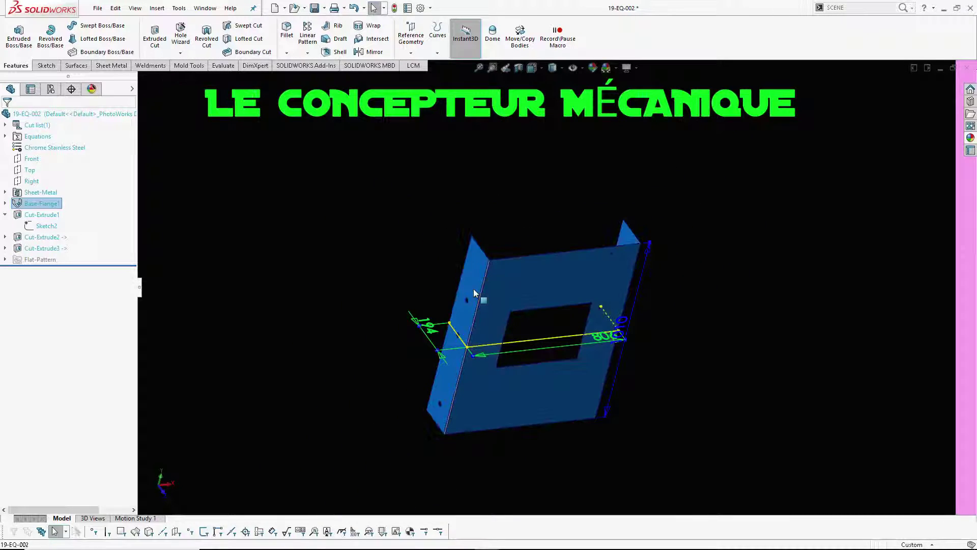
double_click(432, 325)
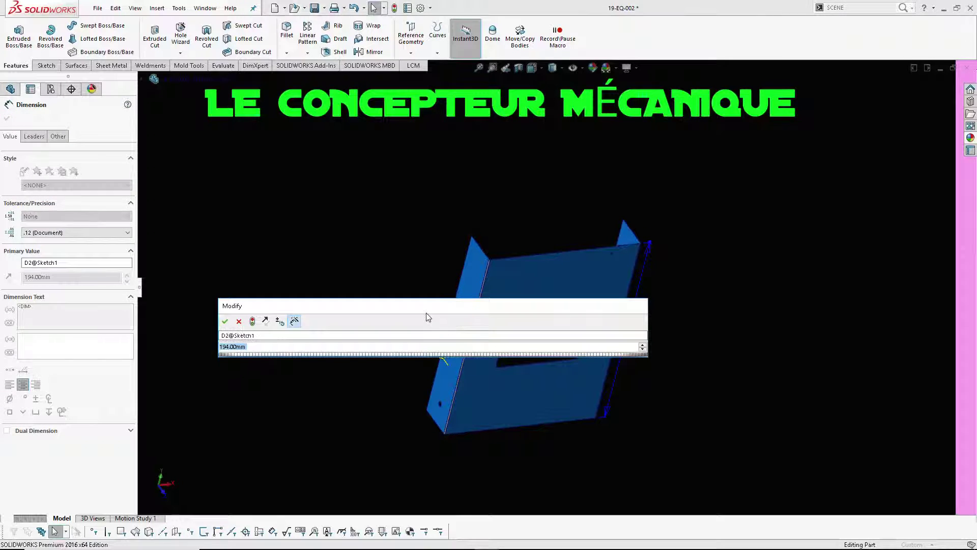
drag(429, 307, 462, 188)
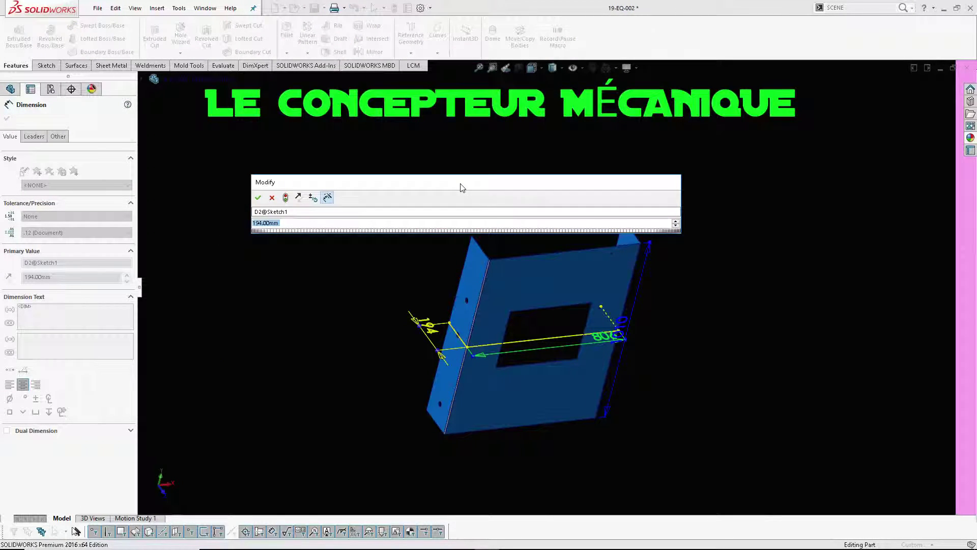
text(350)
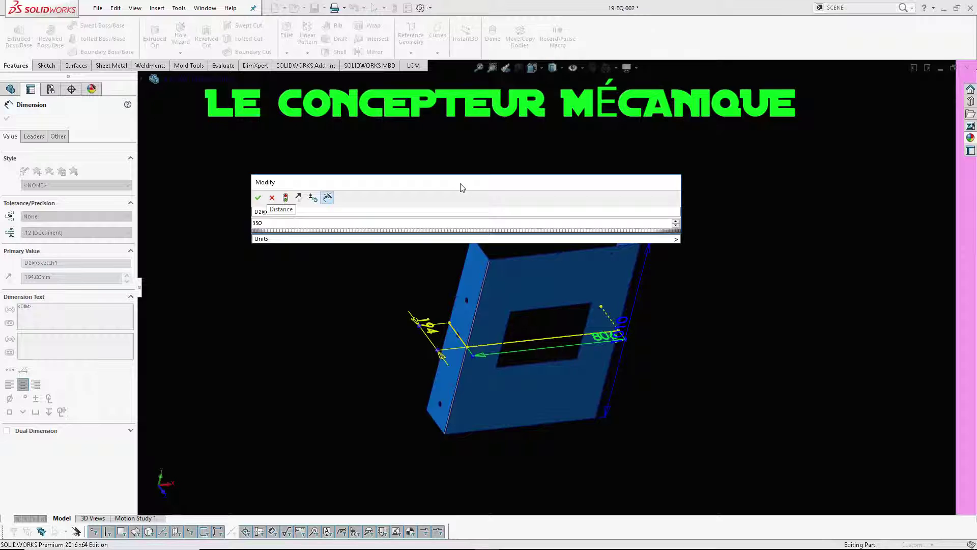
key(Return)
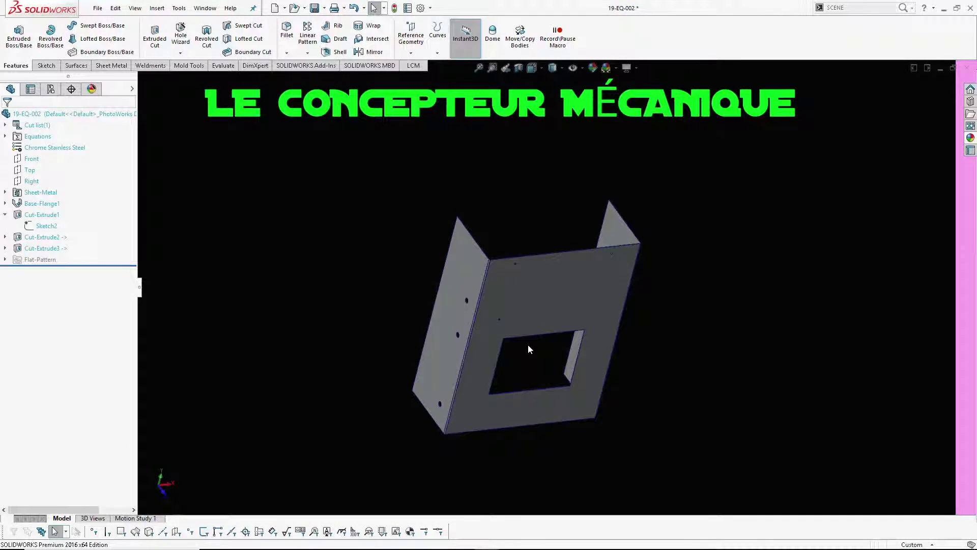
Open a small hole's 9 mm diameter and clear it to start an equation.
scroll(531, 337, down, 3)
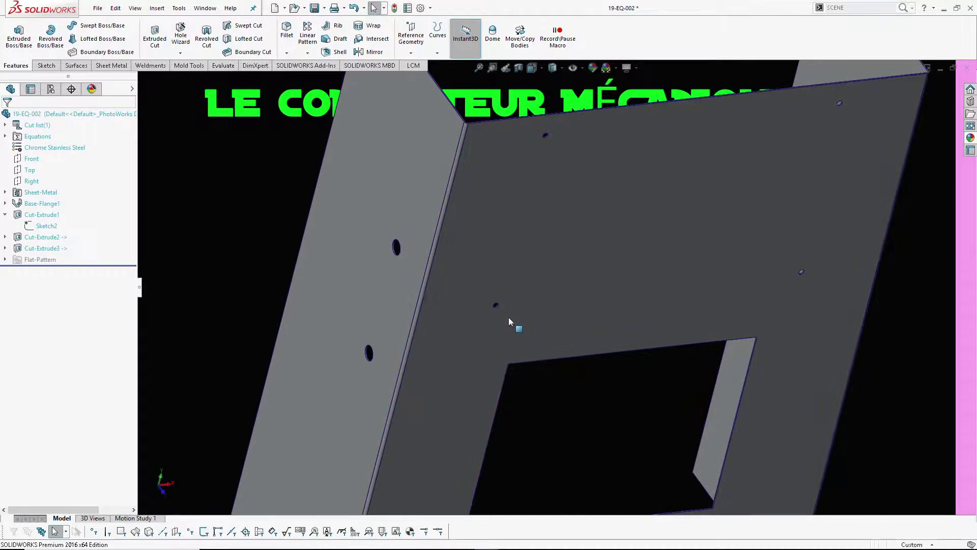
scroll(509, 316, down, 3)
scroll(500, 305, down, 3)
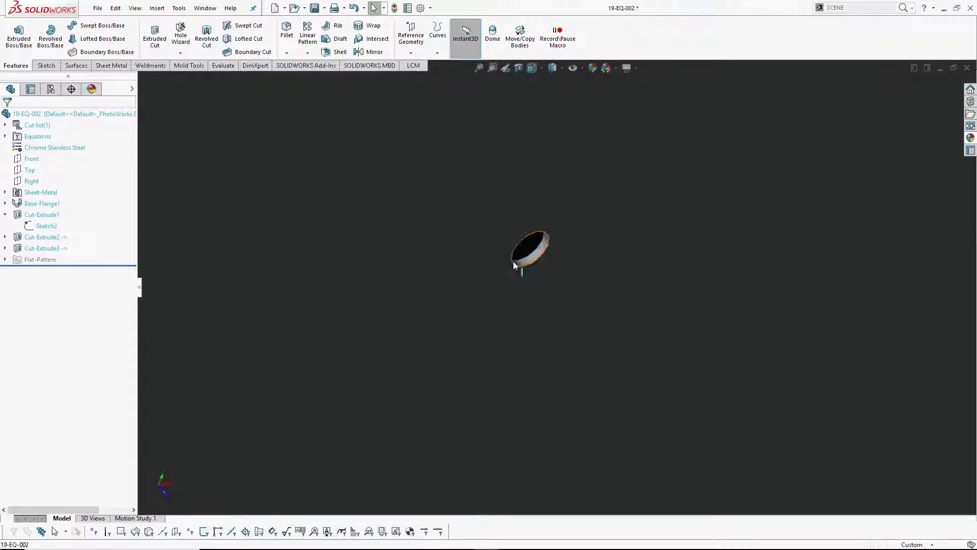
click(526, 259)
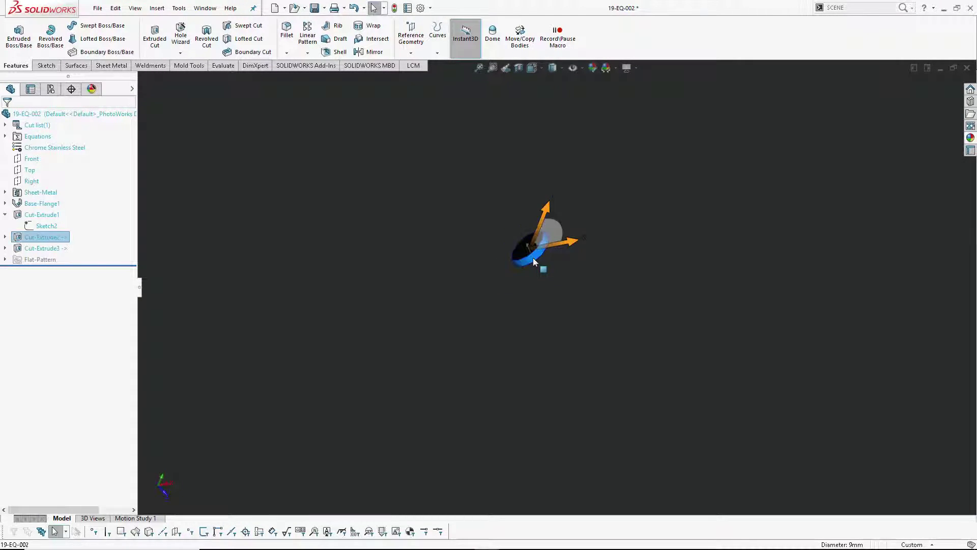
scroll(534, 265, up, 3)
scroll(541, 283, up, 5)
middle_drag(542, 283, 508, 162)
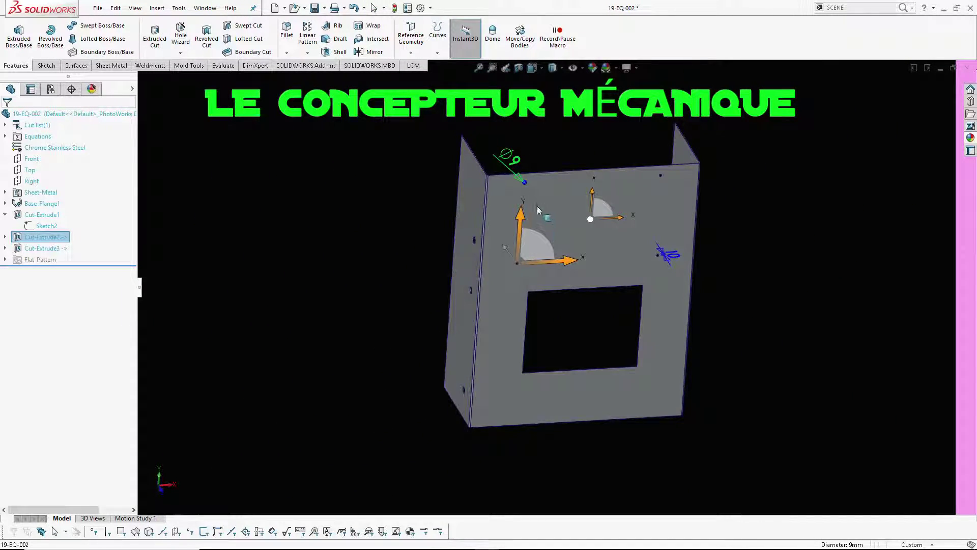
double_click(507, 157)
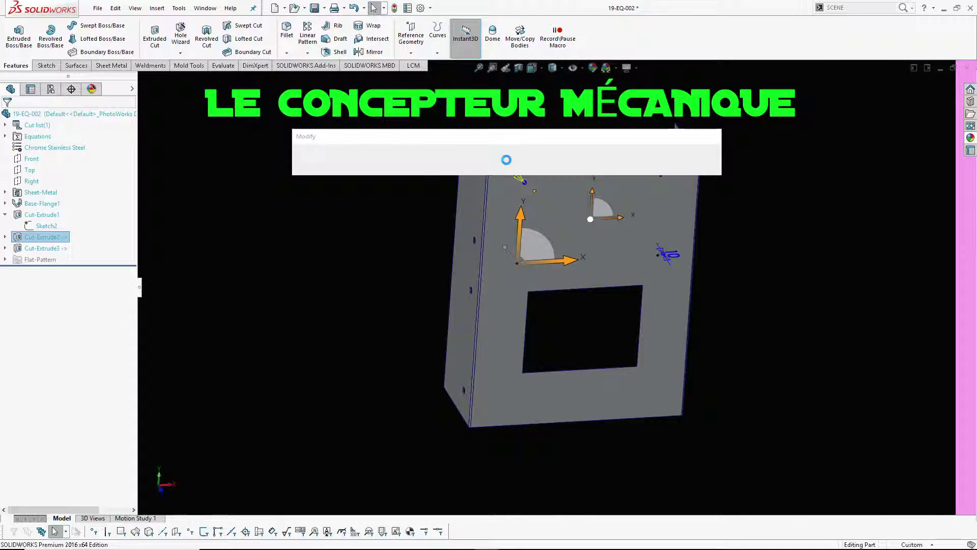
click(340, 184)
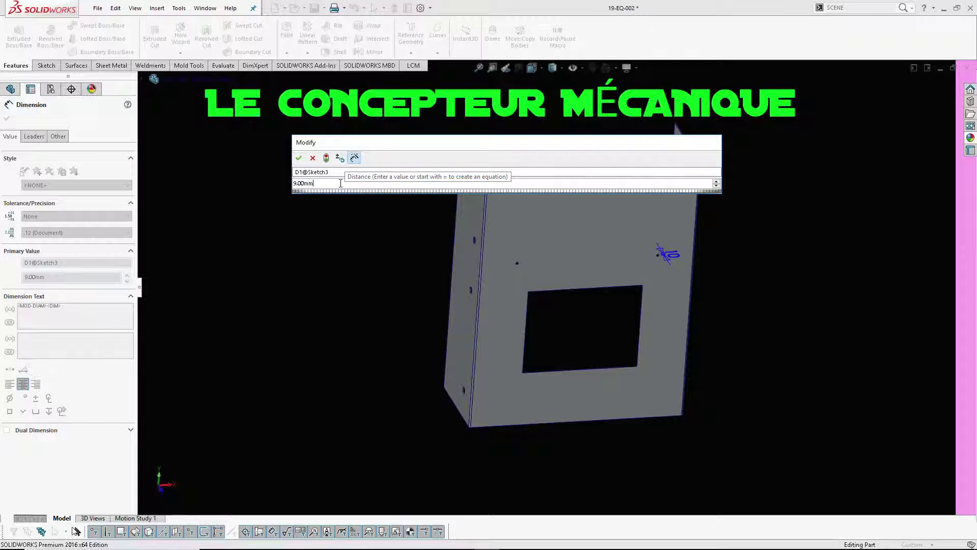
key(ctrl+a)
text(=)
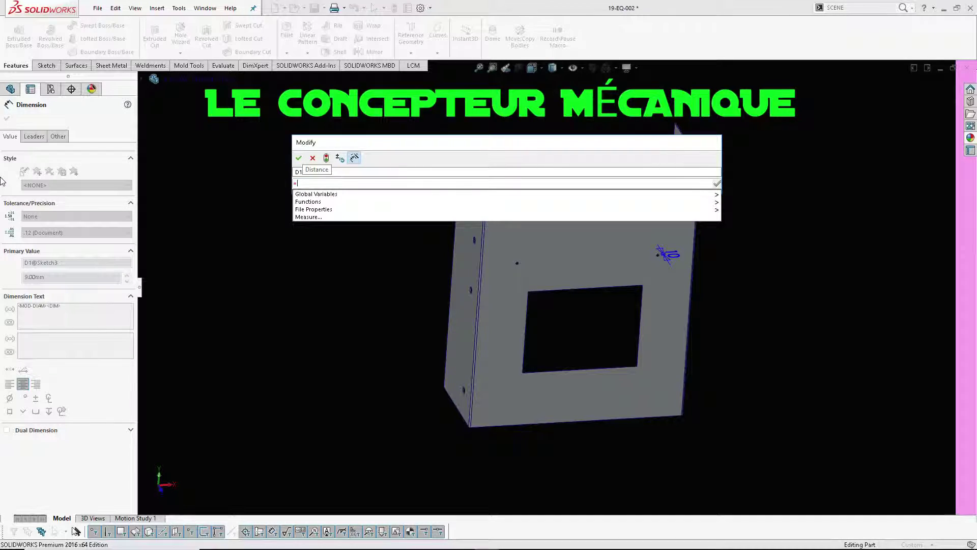
Enter the equation "D1@Sketch4"/2 referencing the Ø25 hole diameter and confirm it.
drag(315, 142, 510, 107)
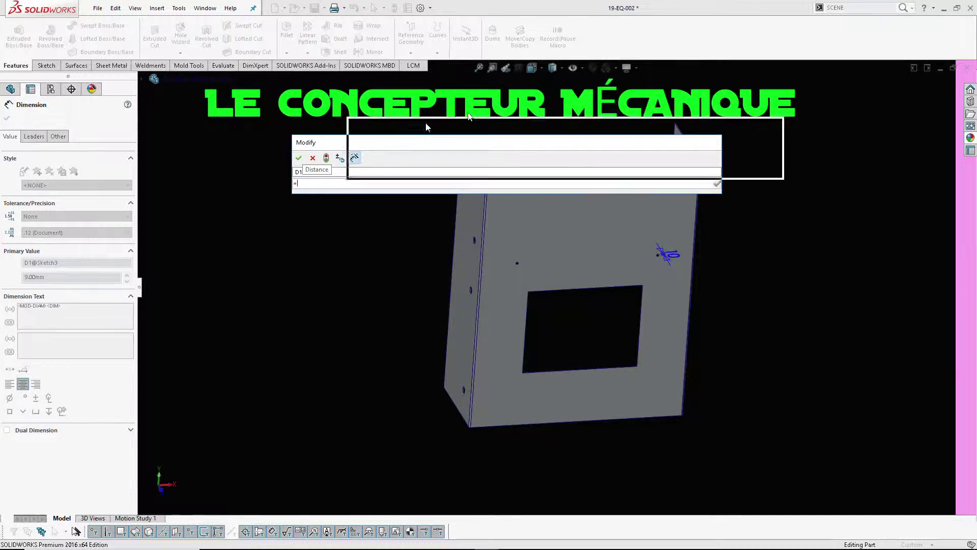
middle_drag(496, 197, 533, 214)
scroll(533, 214, down, 2)
scroll(514, 265, down, 3)
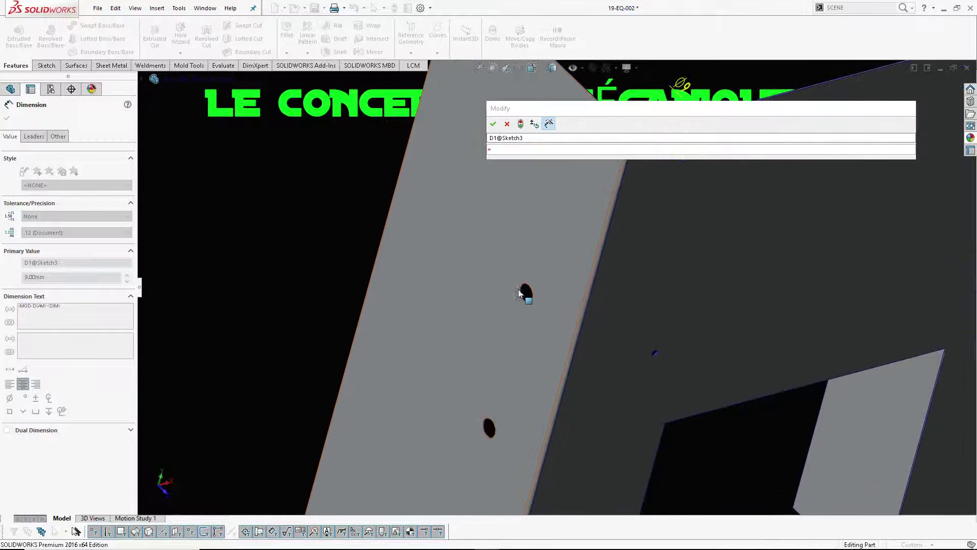
scroll(524, 290, down, 3)
scroll(530, 305, down, 3)
click(591, 303)
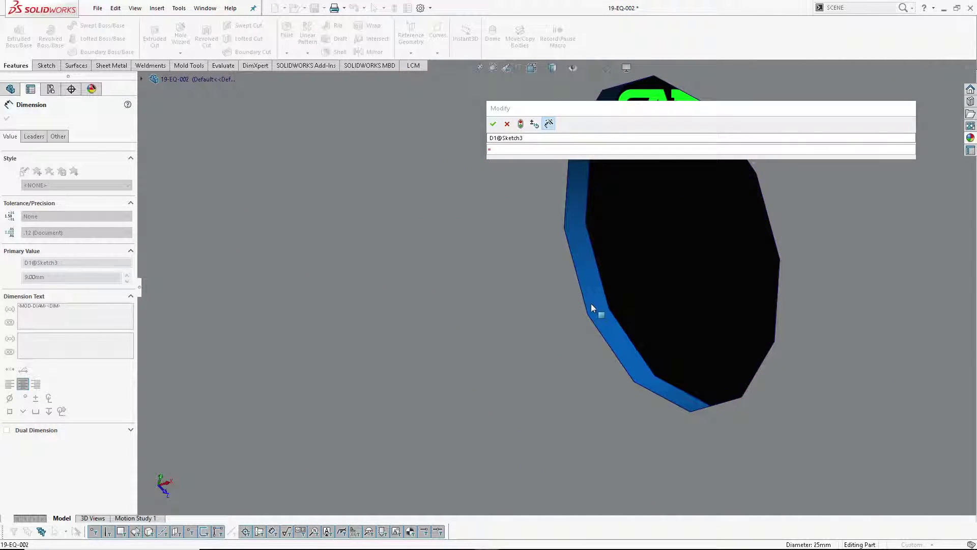
scroll(591, 285, up, 2)
scroll(592, 285, up, 3)
scroll(591, 285, up, 5)
scroll(846, 238, down, 1)
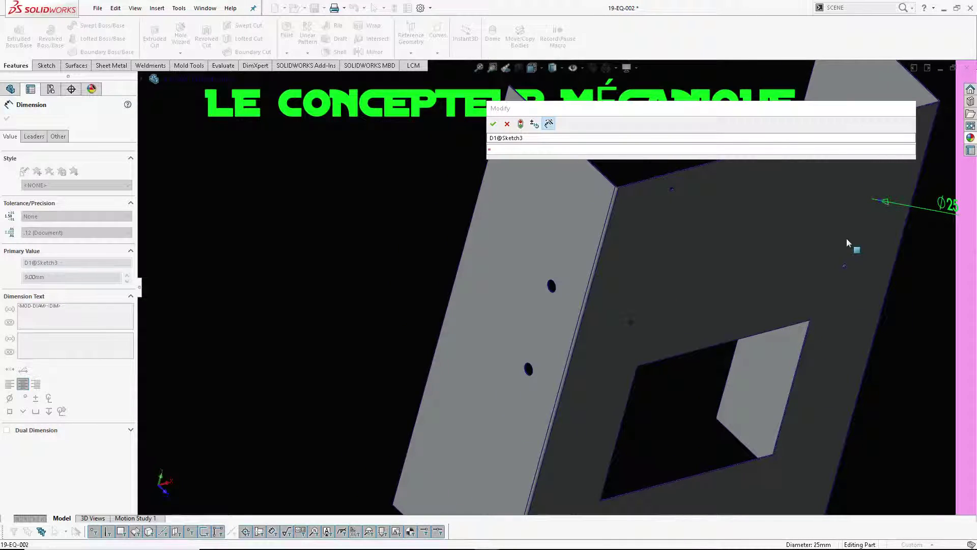
scroll(847, 238, up, 1)
click(836, 237)
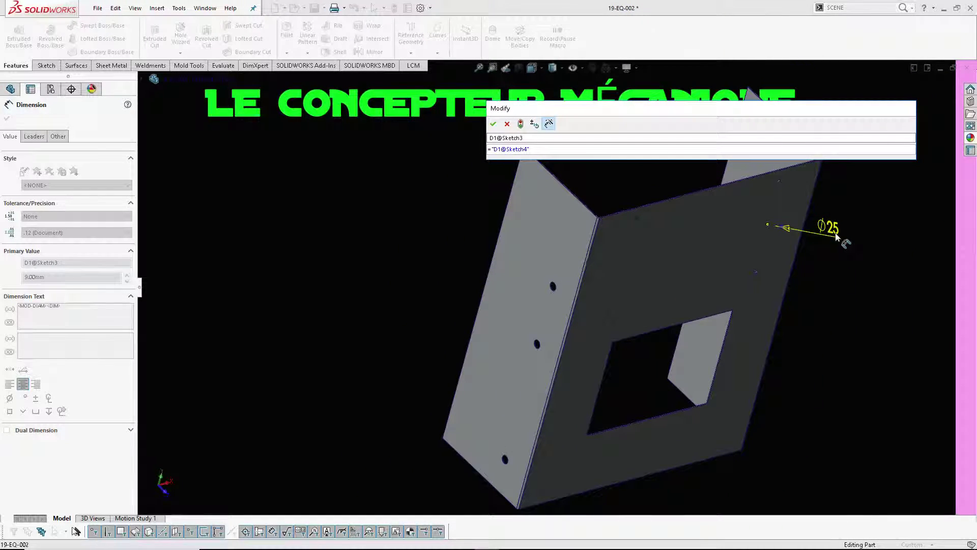
text(/)
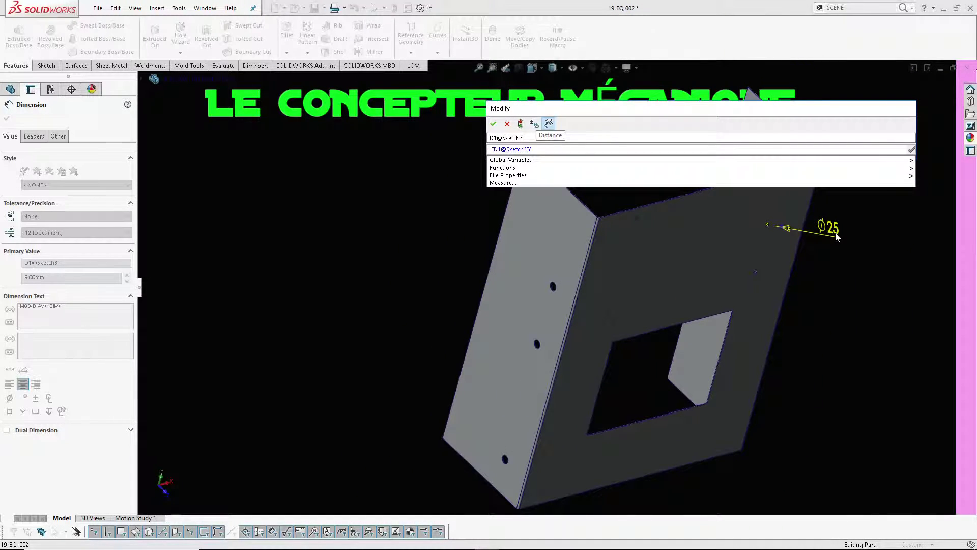
text(2)
key(Return)
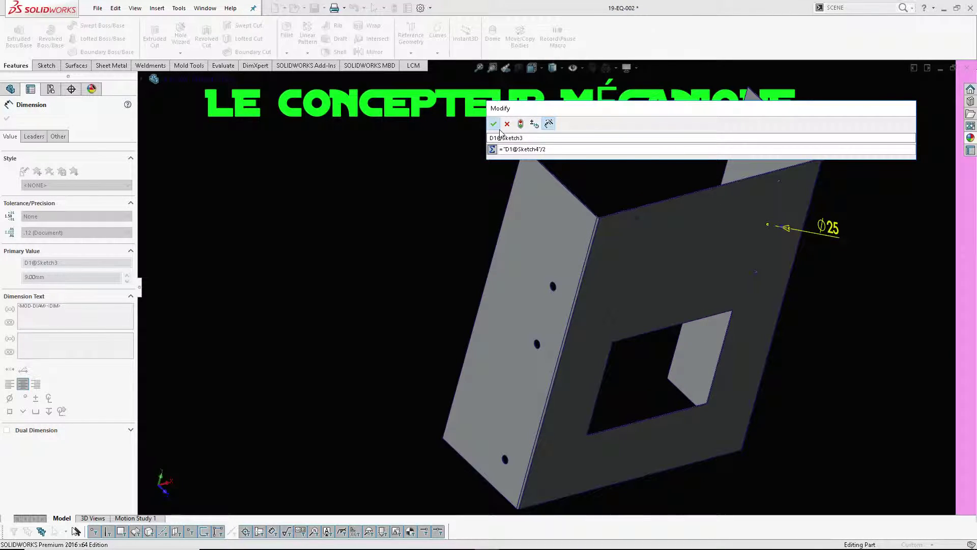
click(492, 123)
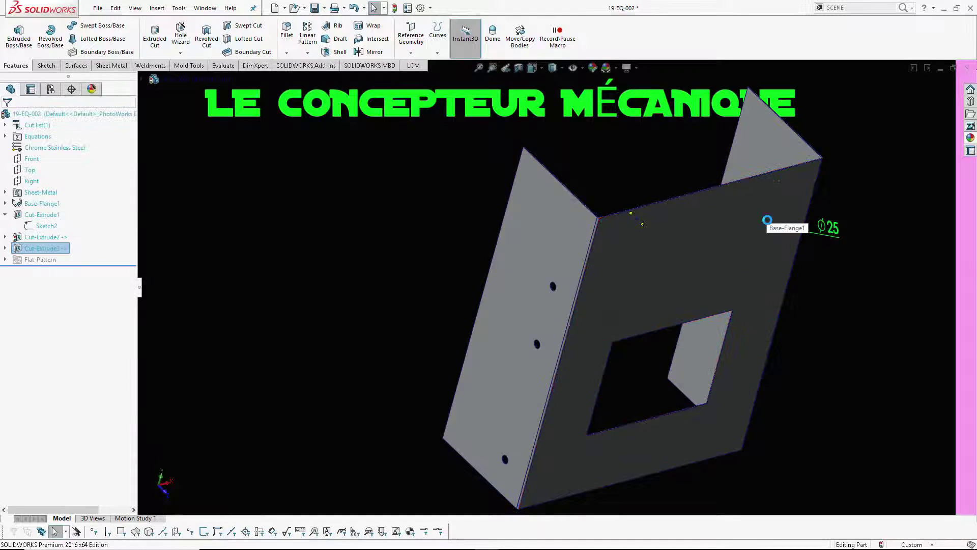
Reopen the Ø25 hole diameter in Cut-Extrude3, keep it at 25, and view the Ø12.50 small holes.
key(Escape)
click(41, 247)
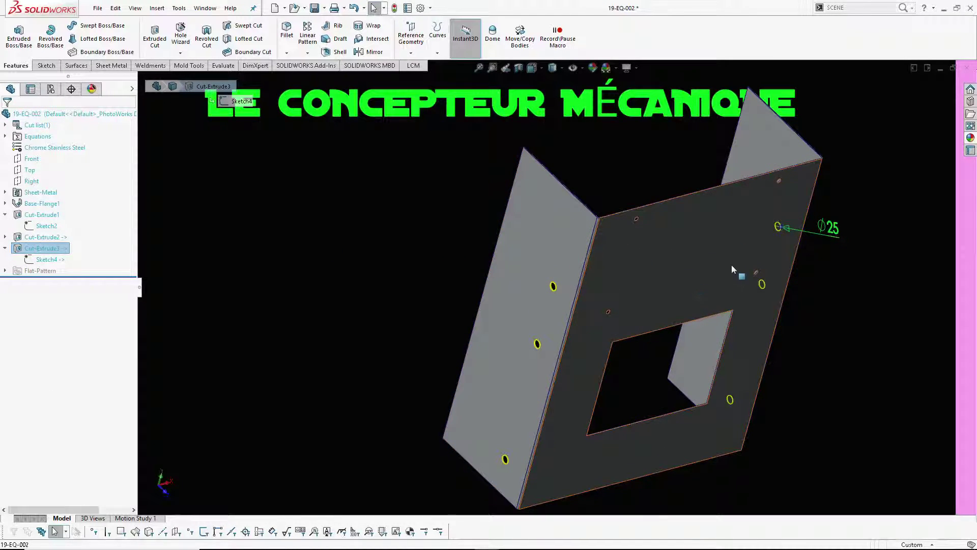
scroll(831, 239, down, 3)
double_click(784, 235)
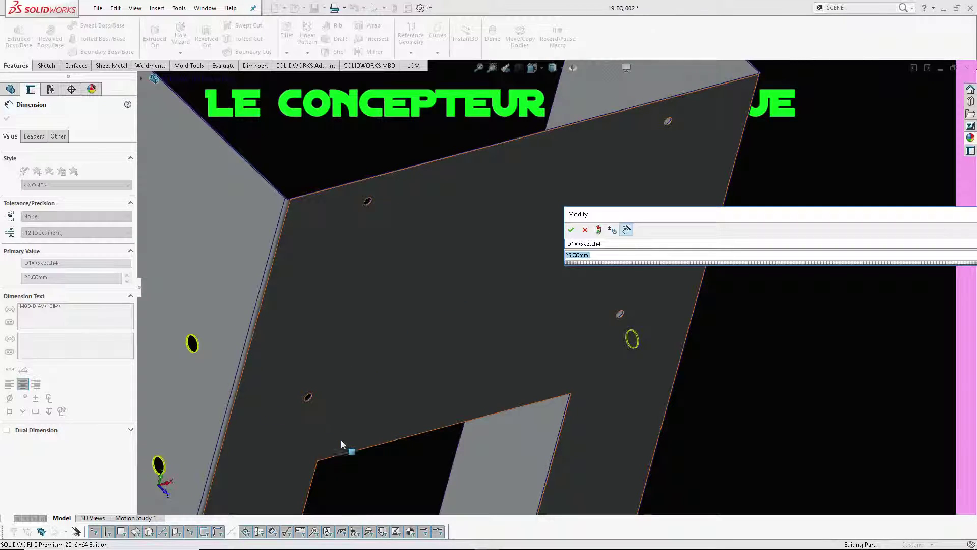
scroll(346, 448, down, 5)
scroll(343, 388, down, 4)
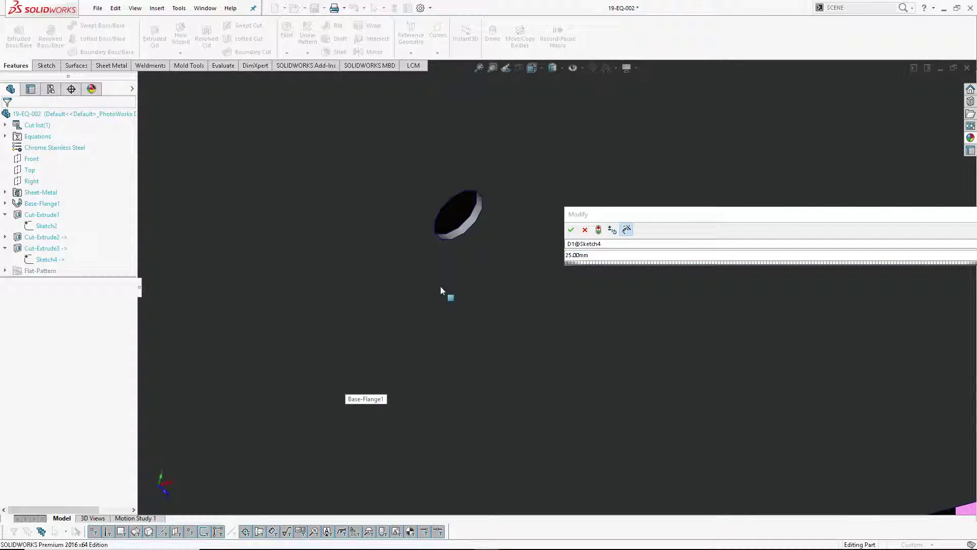
click(571, 230)
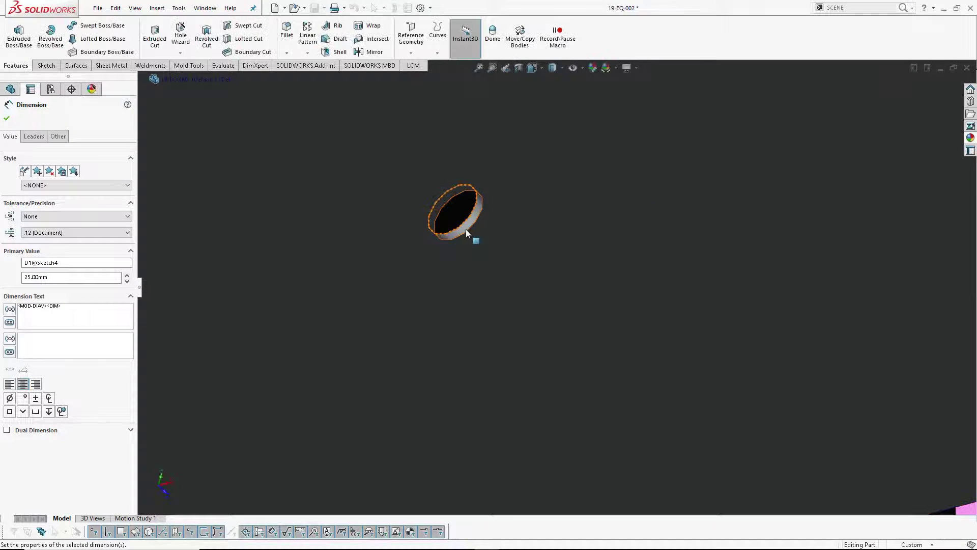
click(465, 228)
scroll(533, 250, up, 6)
scroll(581, 252, up, 3)
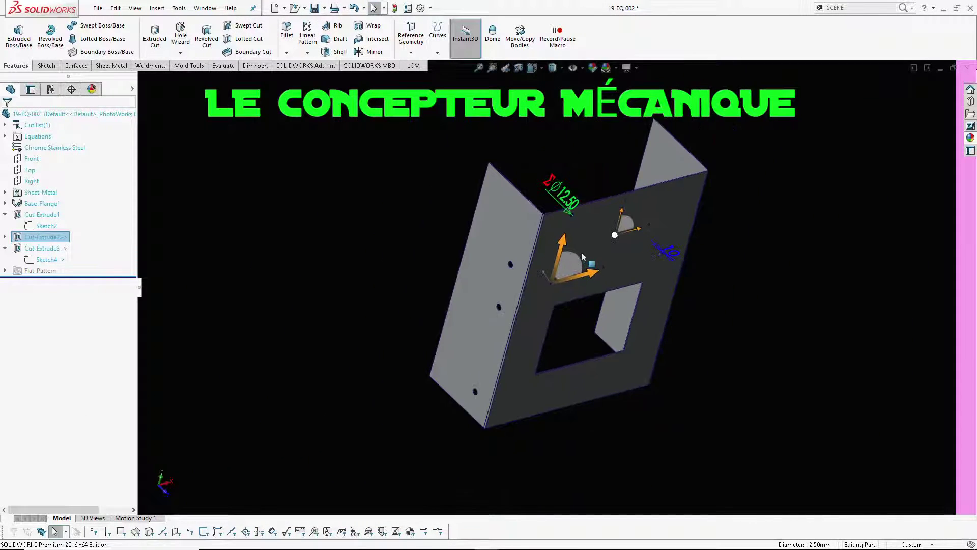
middle_drag(537, 200, 509, 167)
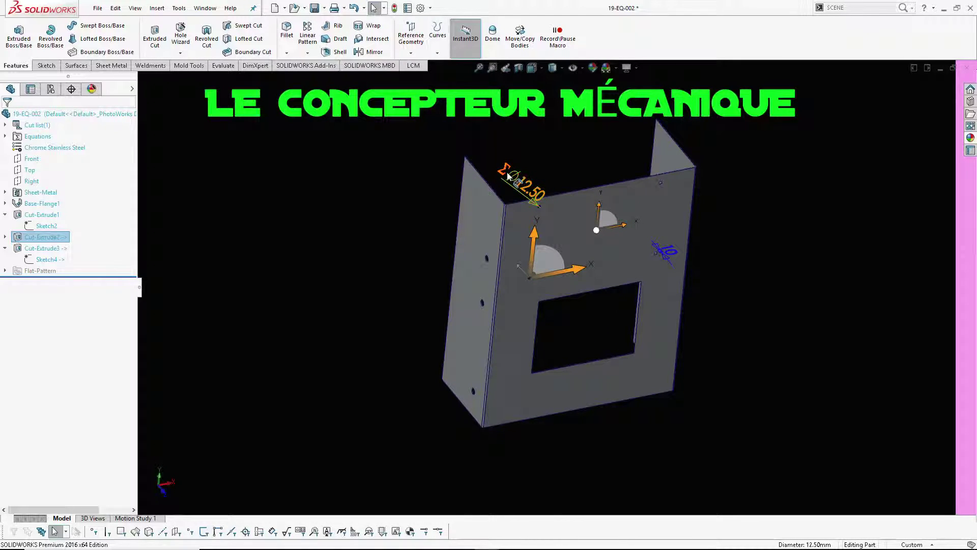
double_click(508, 176)
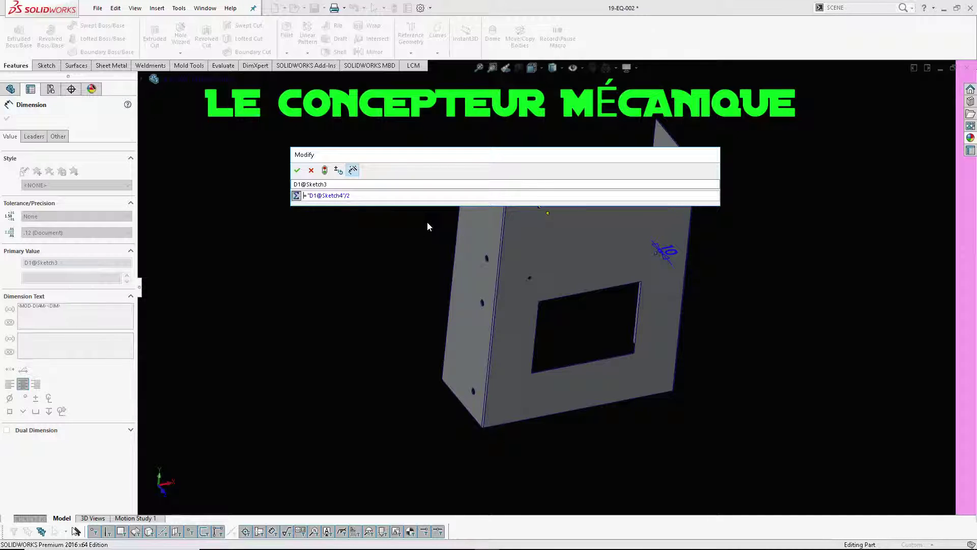
click(311, 170)
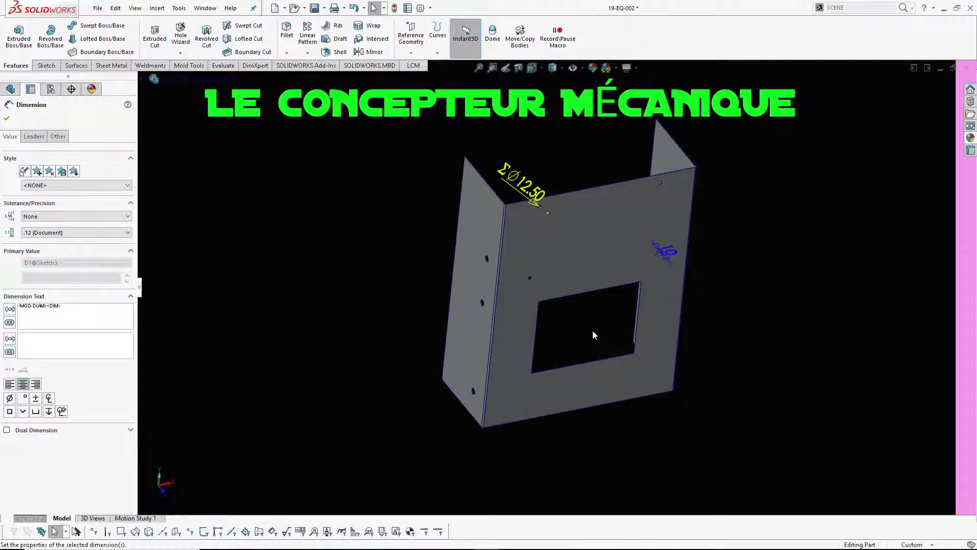
middle_drag(594, 342, 610, 366)
scroll(610, 367, down, 3)
scroll(561, 343, down, 4)
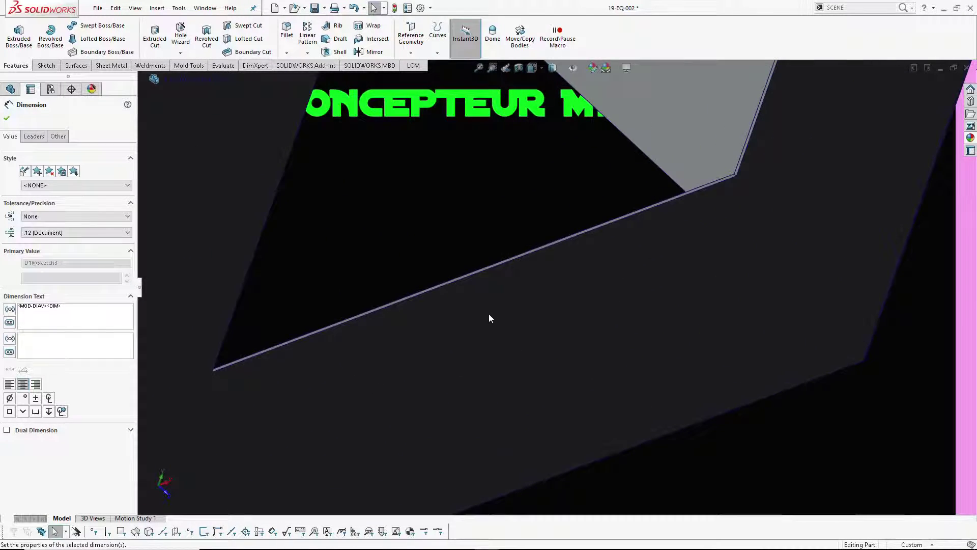
scroll(490, 318, down, 3)
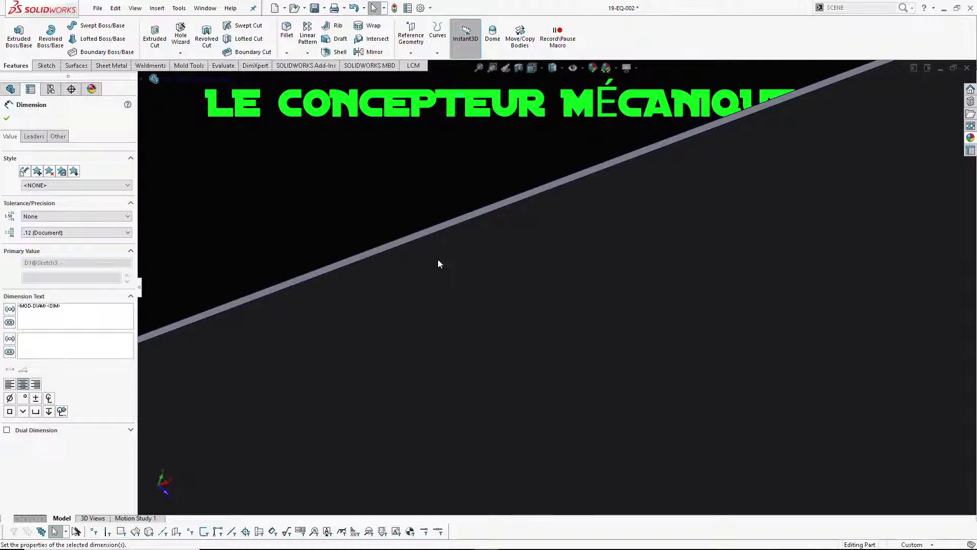
click(422, 234)
scroll(422, 234, up, 3)
scroll(531, 191, up, 3)
scroll(530, 280, up, 2)
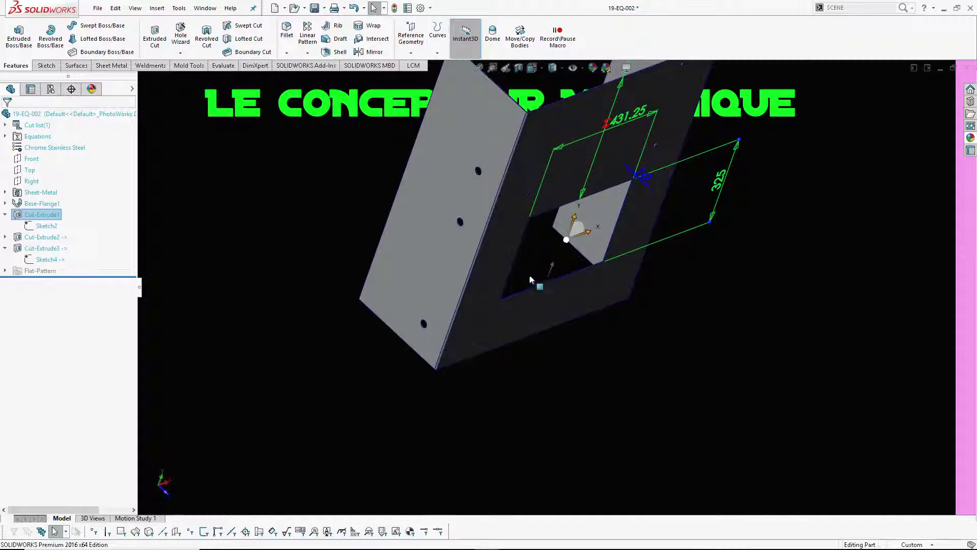
middle_drag(530, 279, 386, 255)
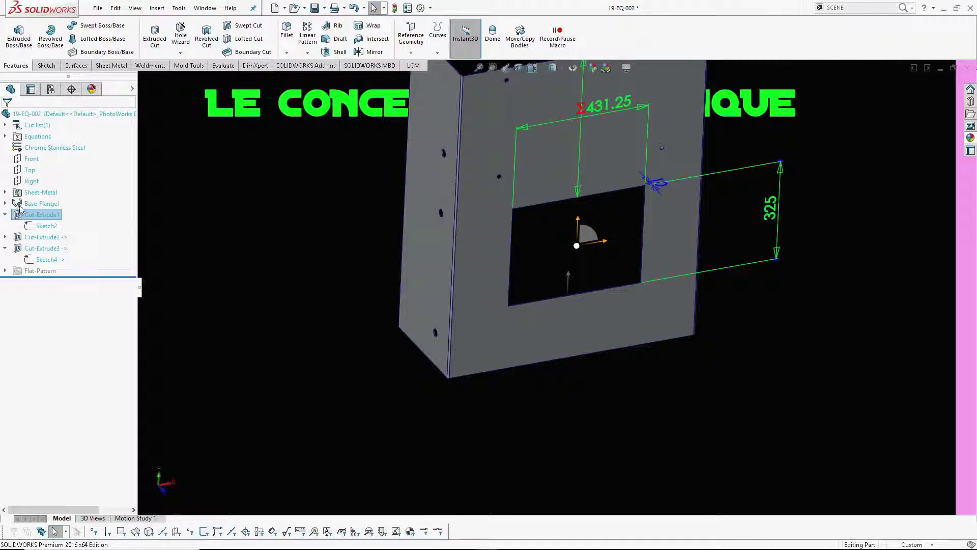
click(466, 252)
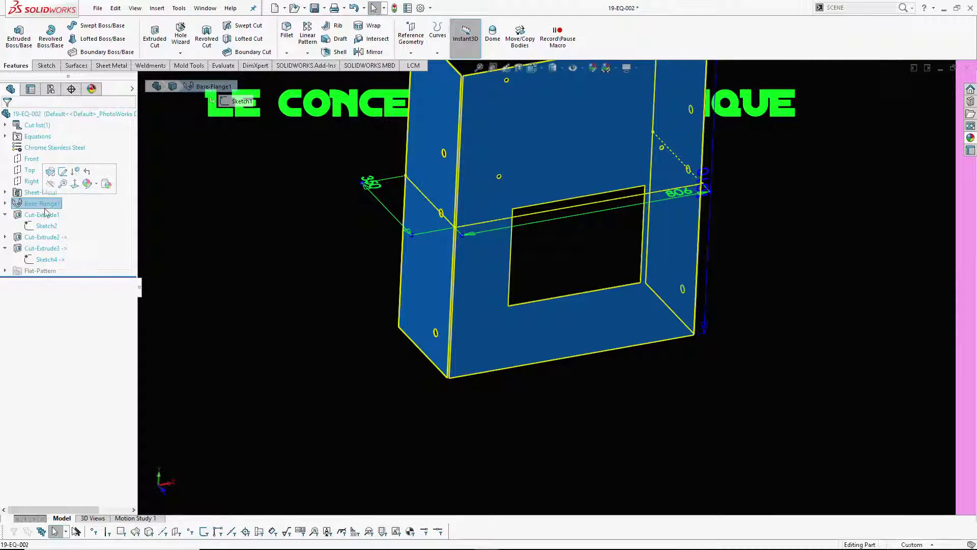
click(371, 275)
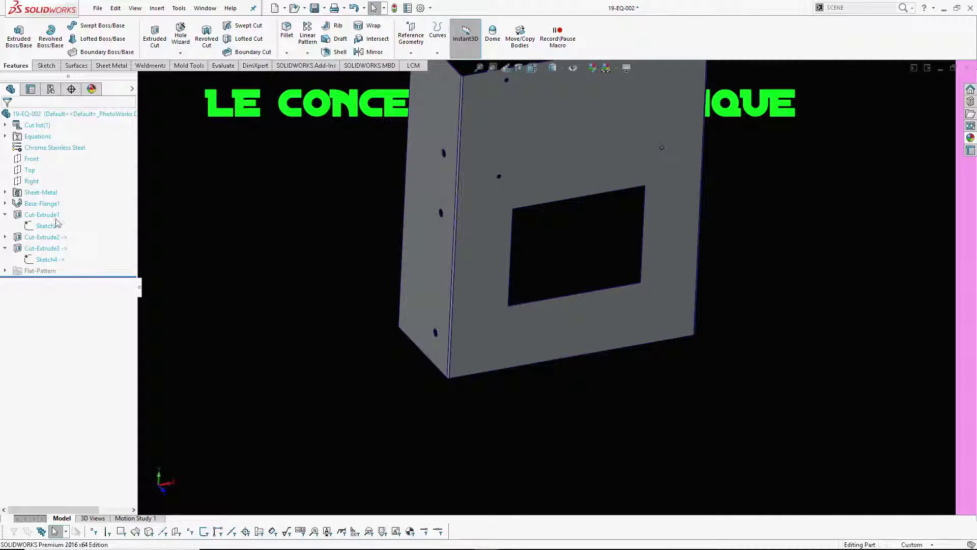
scroll(388, 200, up, 5)
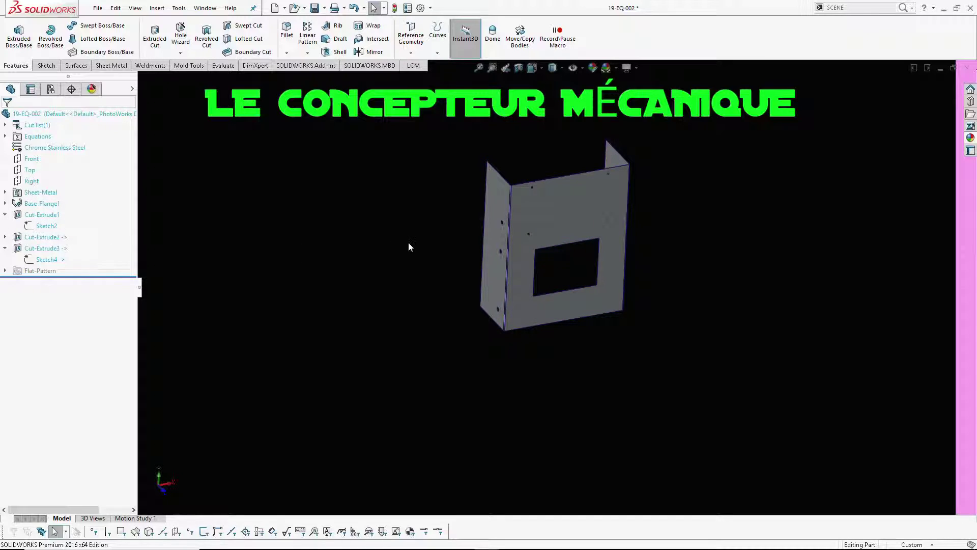
click(550, 226)
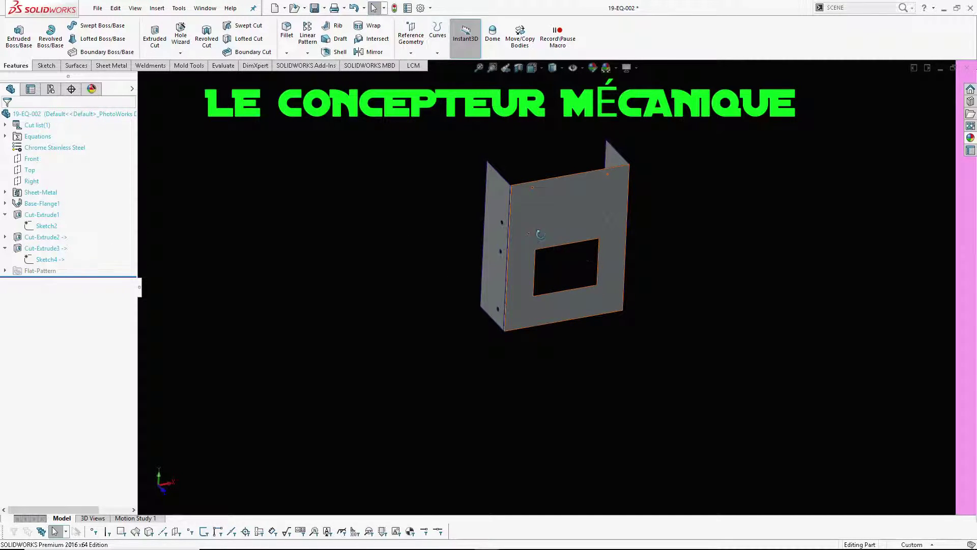
middle_drag(547, 236, 561, 252)
scroll(554, 250, down, 3)
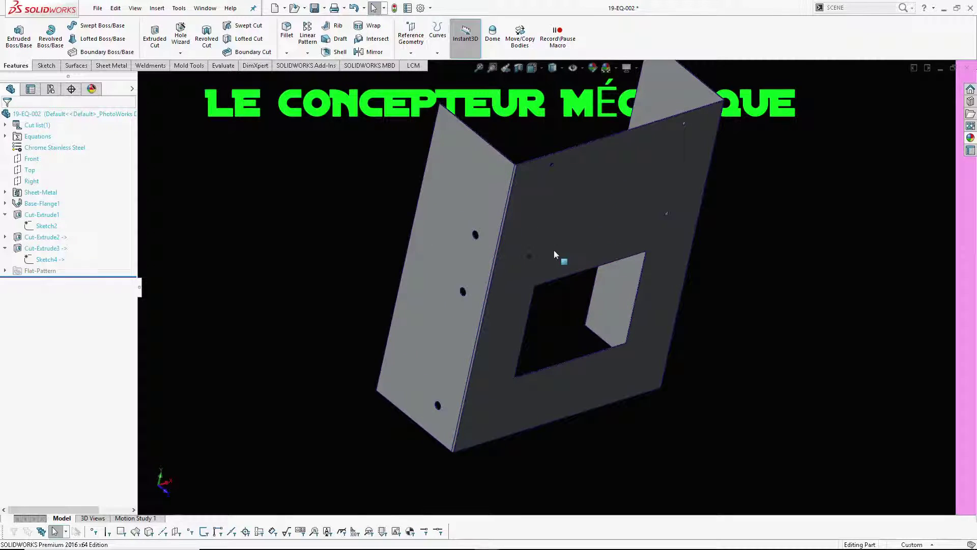
scroll(554, 249, down, 3)
scroll(509, 273, down, 3)
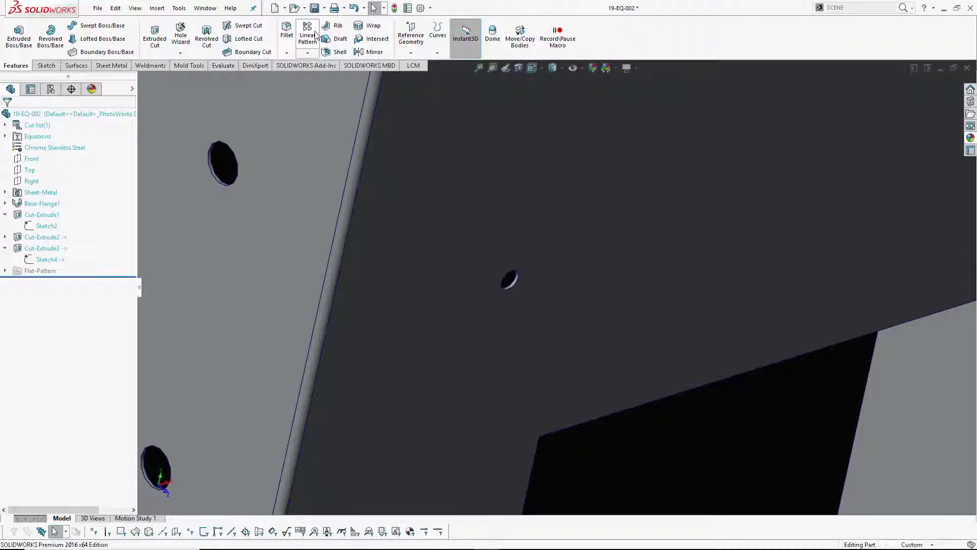
Start a linear pattern with the bend edge as Direction 1 and a hole face as Direction 2.
click(313, 35)
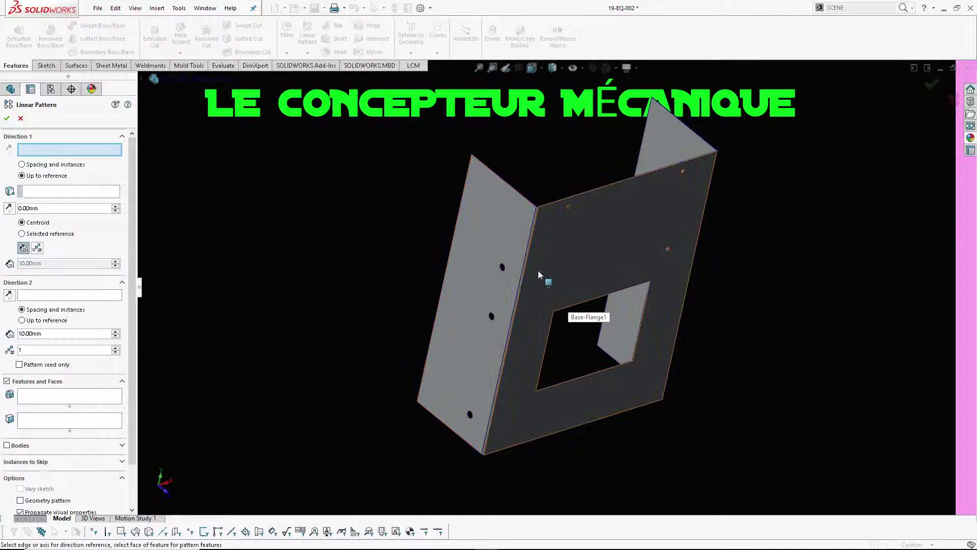
scroll(663, 200, down, 2)
scroll(663, 200, down, 3)
scroll(685, 188, down, 3)
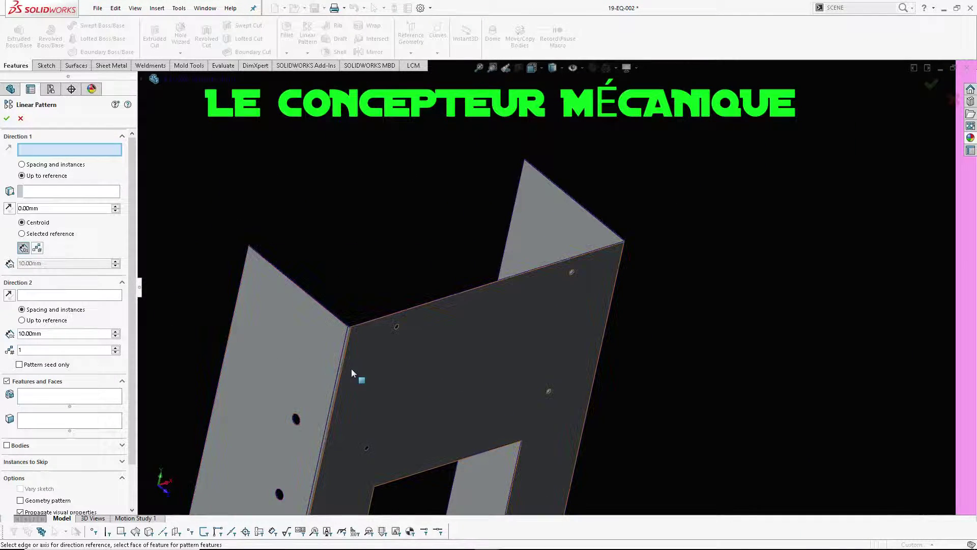
click(344, 362)
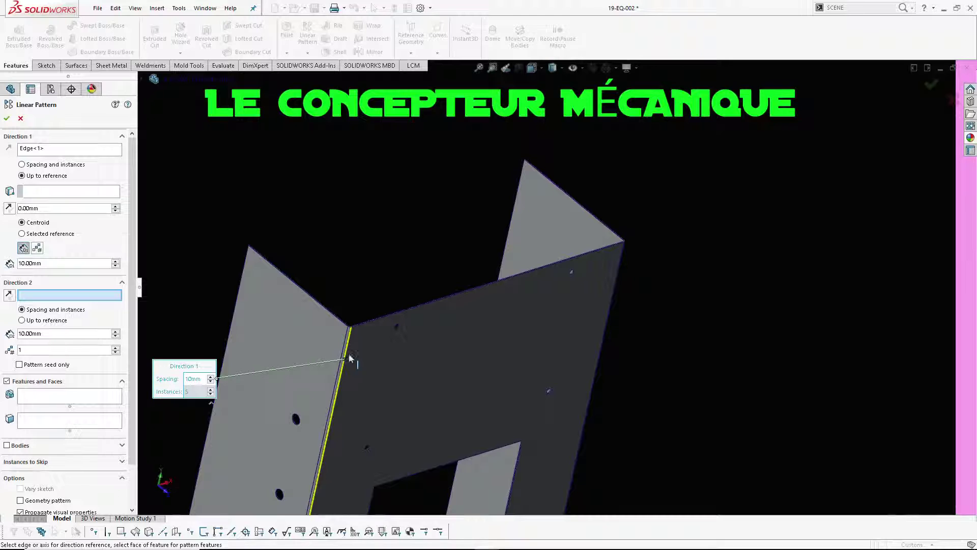
scroll(426, 331, down, 2)
scroll(633, 262, down, 3)
scroll(850, 235, down, 3)
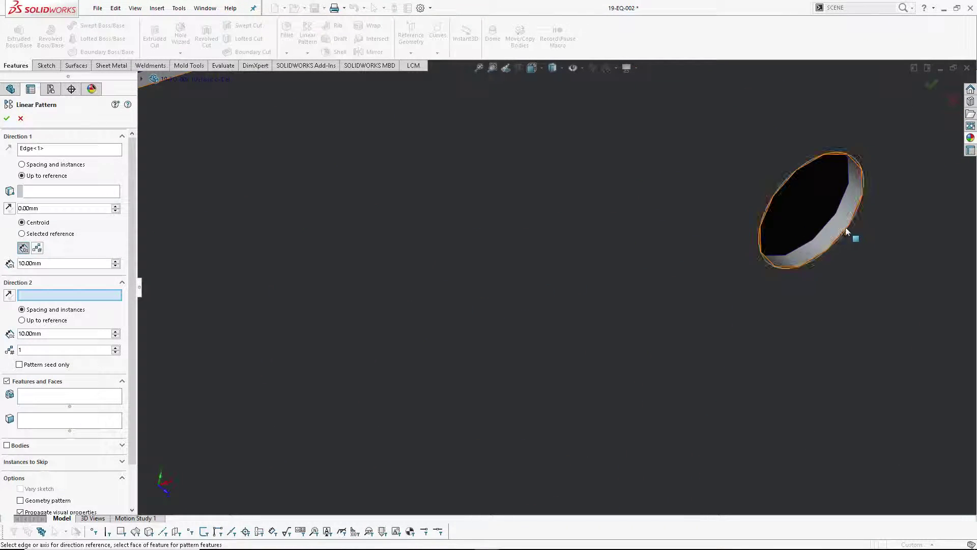
click(841, 225)
scroll(754, 334, up, 3)
scroll(612, 393, up, 2)
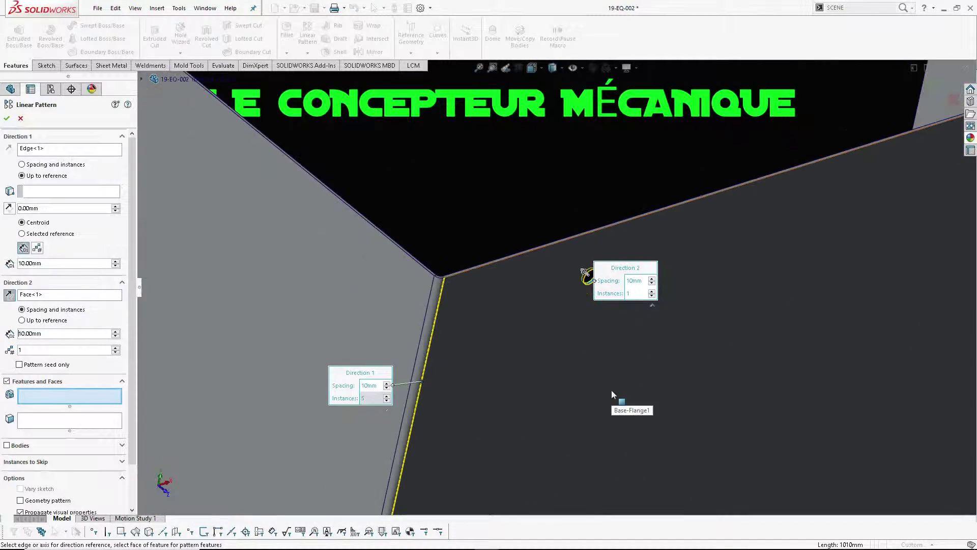
scroll(611, 389, up, 3)
scroll(612, 389, up, 2)
scroll(609, 387, up, 1)
scroll(605, 386, up, 1)
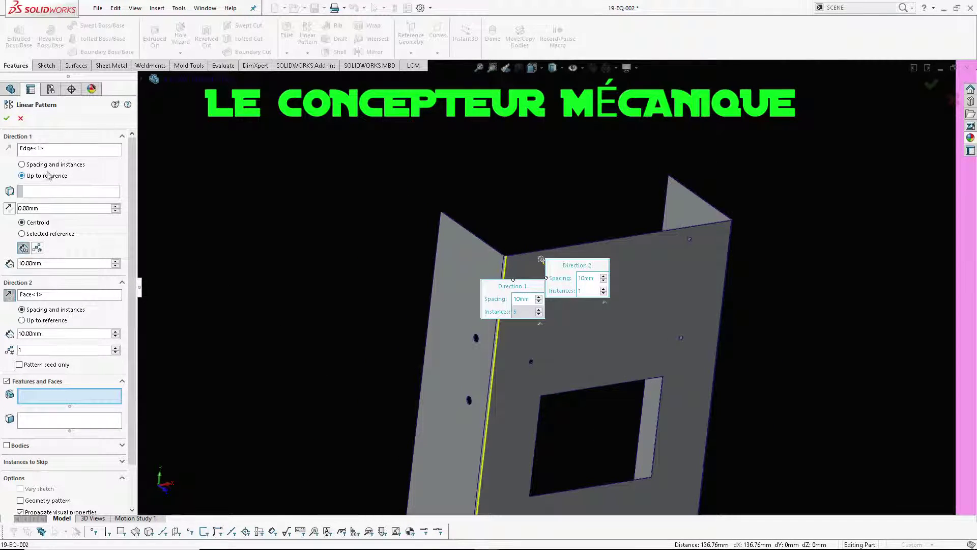
Use Spacing and instances with 30 mm spacing, clear Direction 2, and activate Features and Faces.
click(50, 164)
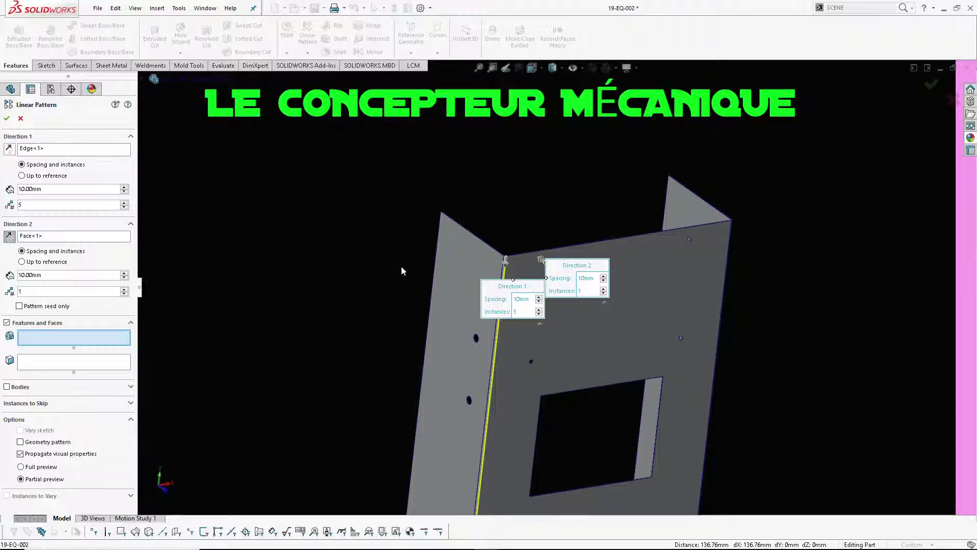
scroll(619, 335, down, 1)
scroll(616, 331, down, 1)
scroll(614, 328, down, 1)
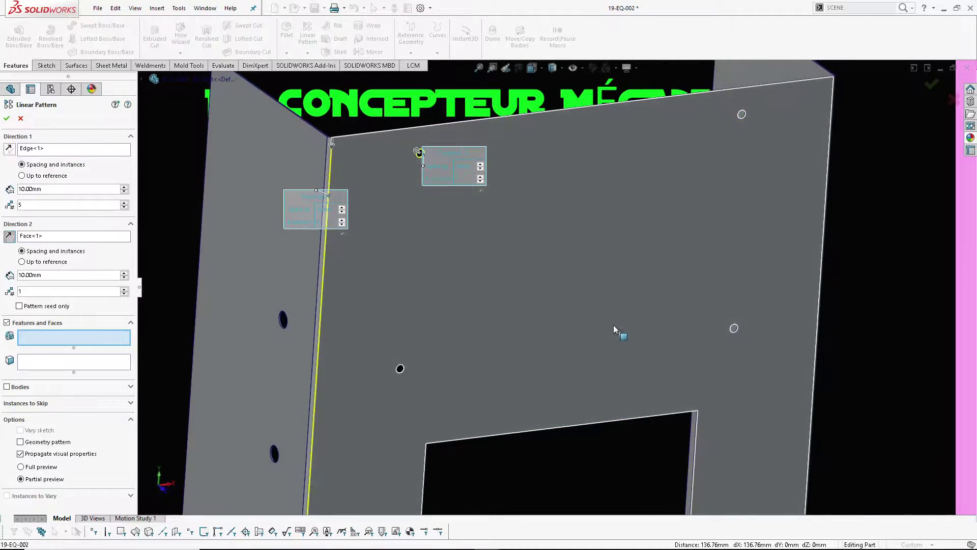
scroll(606, 340, up, 3)
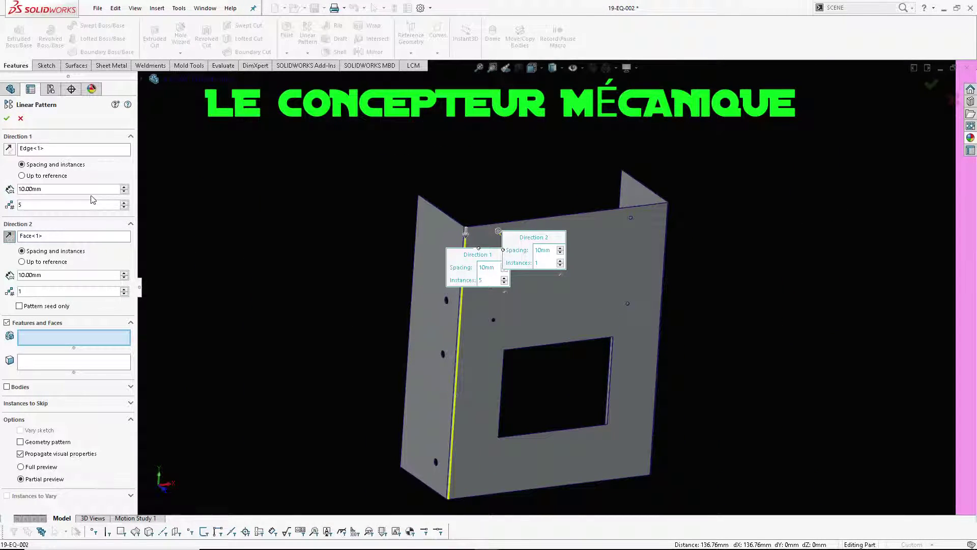
click(123, 187)
middle_drag(483, 279, 494, 281)
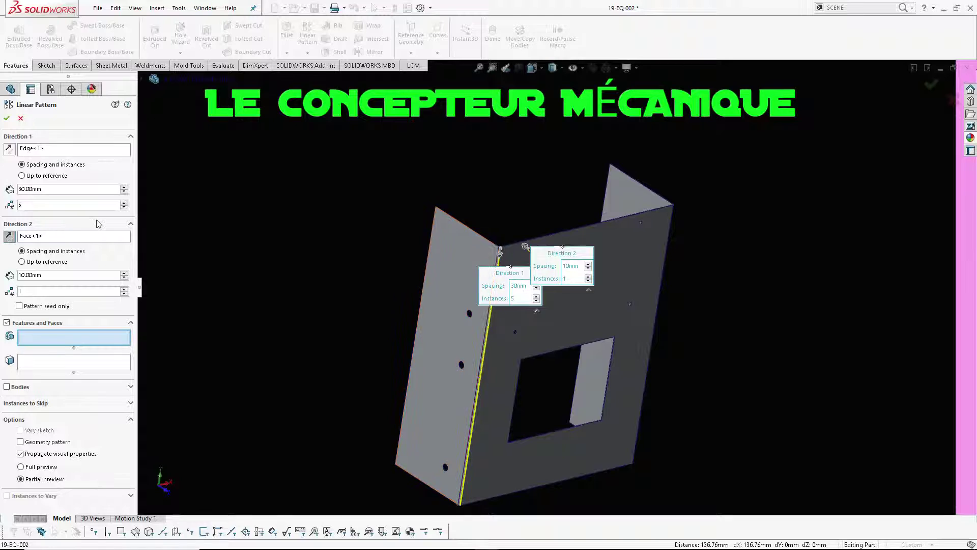
click(57, 242)
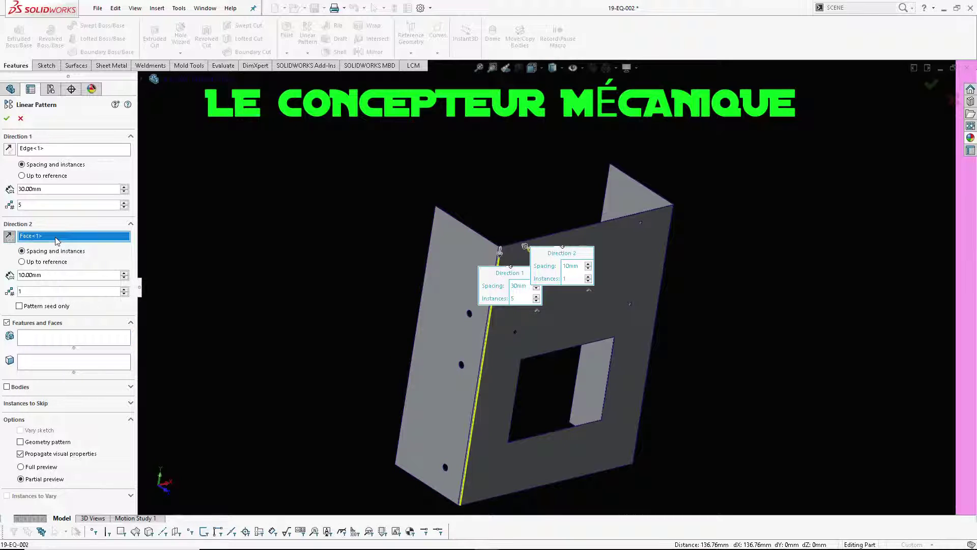
key(Delete)
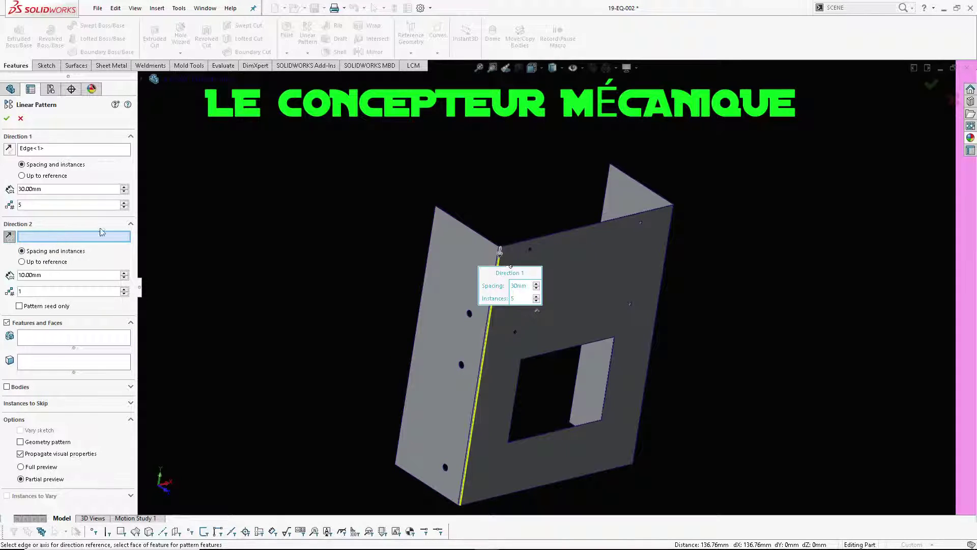
click(40, 337)
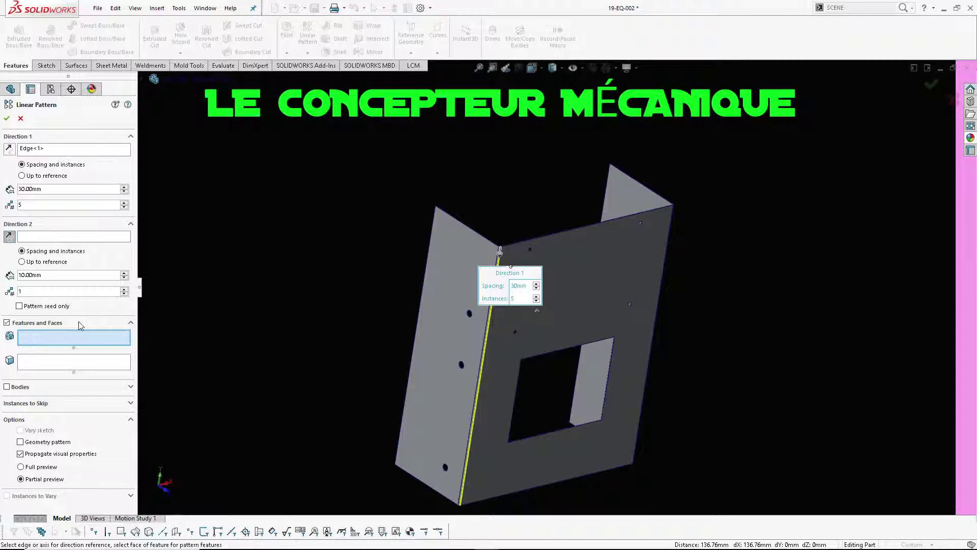
click(152, 79)
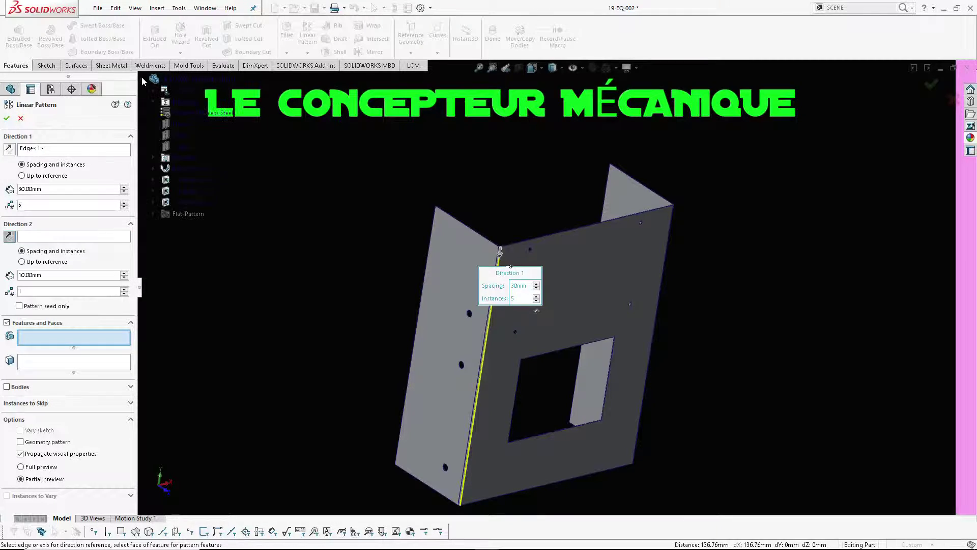
Add Cut-Extrude2 to Features and Faces and accept the pattern as LPattern1.
click(178, 189)
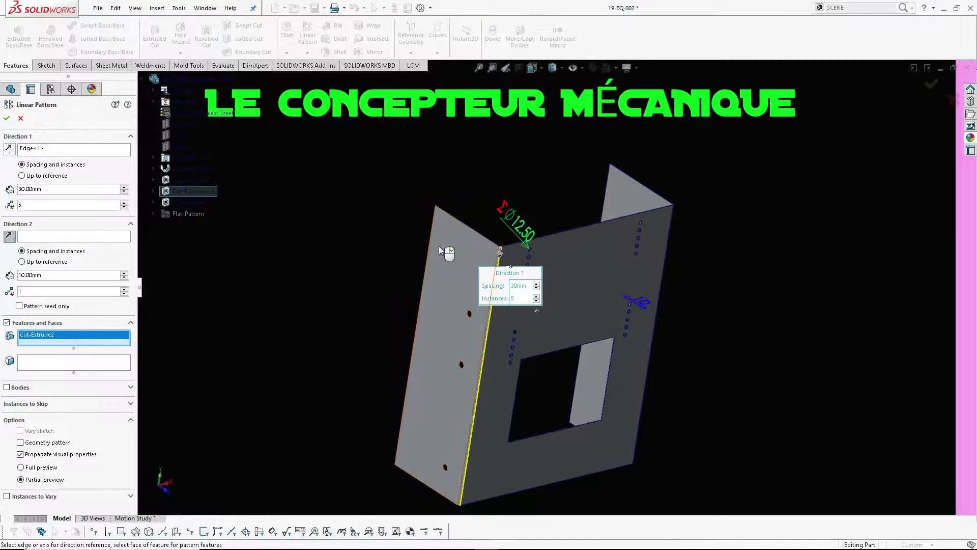
scroll(542, 301, down, 5)
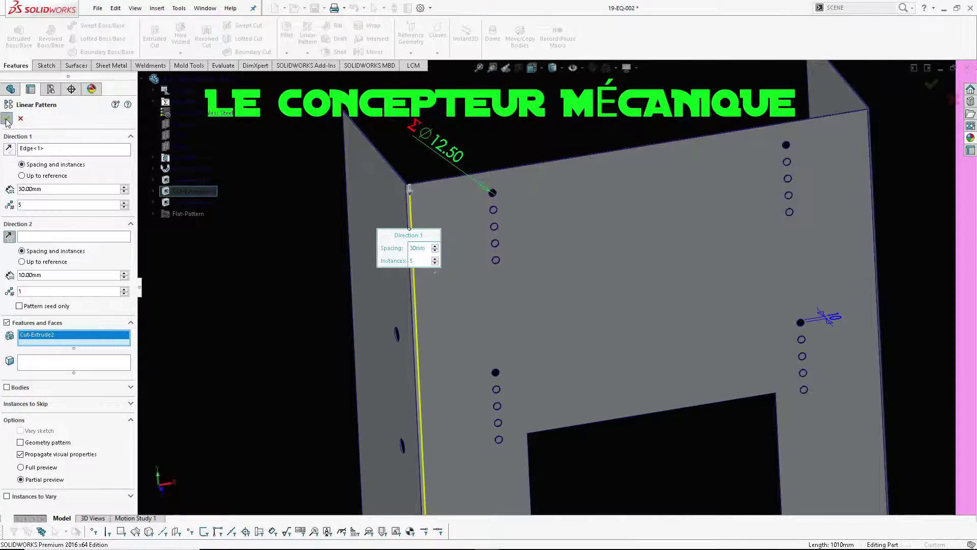
click(7, 120)
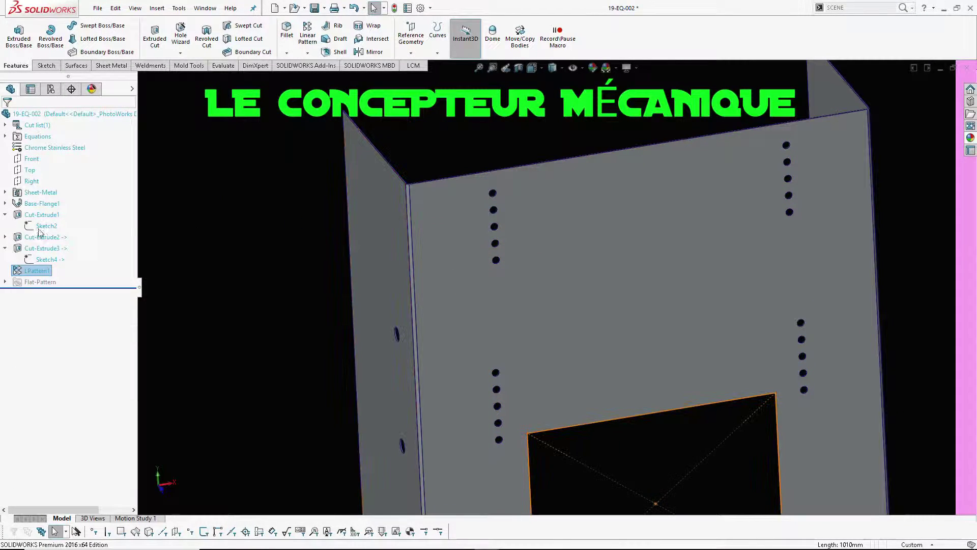
Show LPattern1's dimensions and select its 30 mm spacing, then its instance count of 5.
click(24, 271)
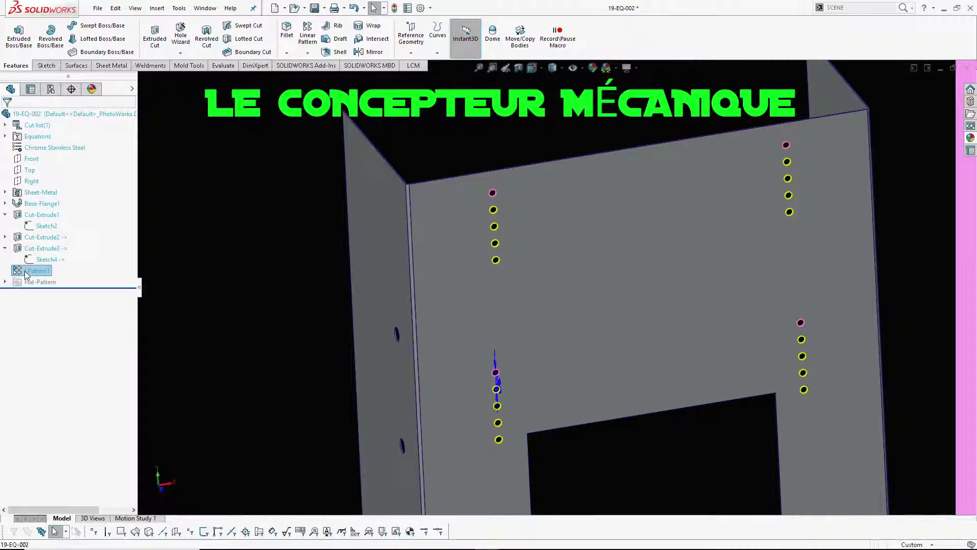
middle_drag(368, 377, 657, 386)
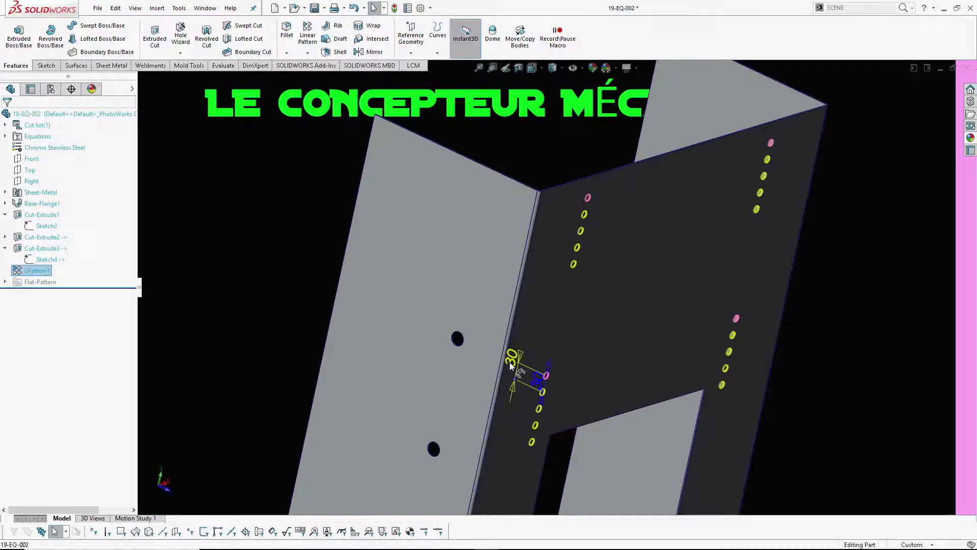
click(511, 365)
scroll(543, 402, up, 3)
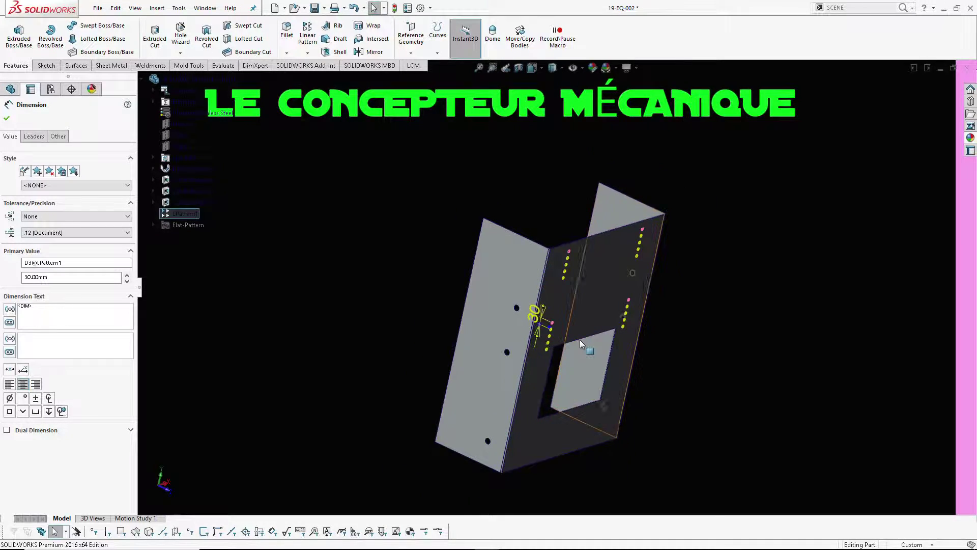
middle_drag(580, 340, 504, 327)
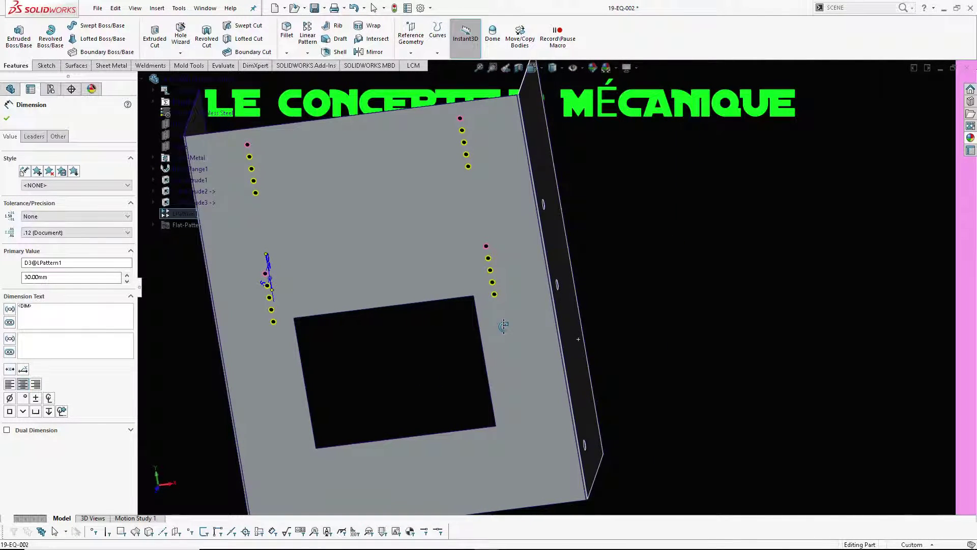
scroll(280, 285, down, 3)
scroll(305, 283, down, 2)
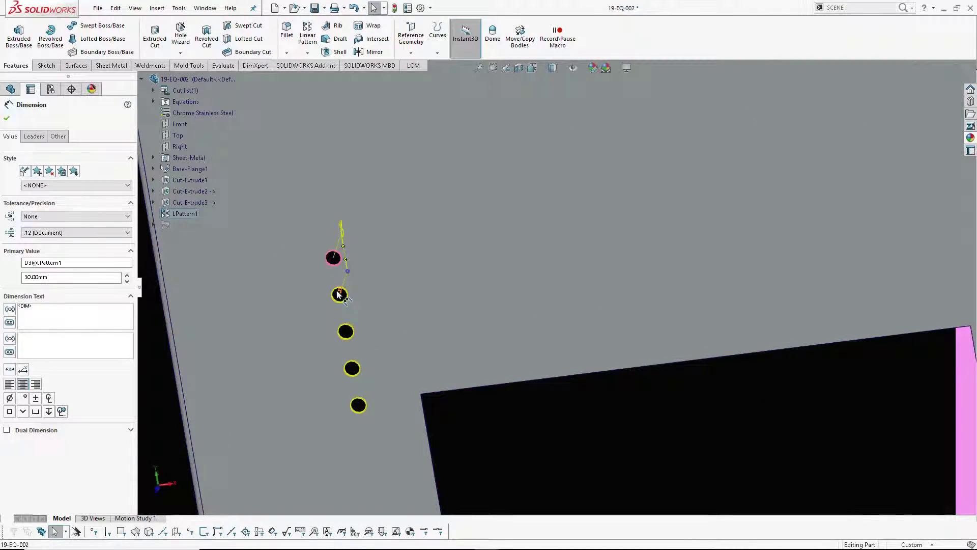
click(305, 284)
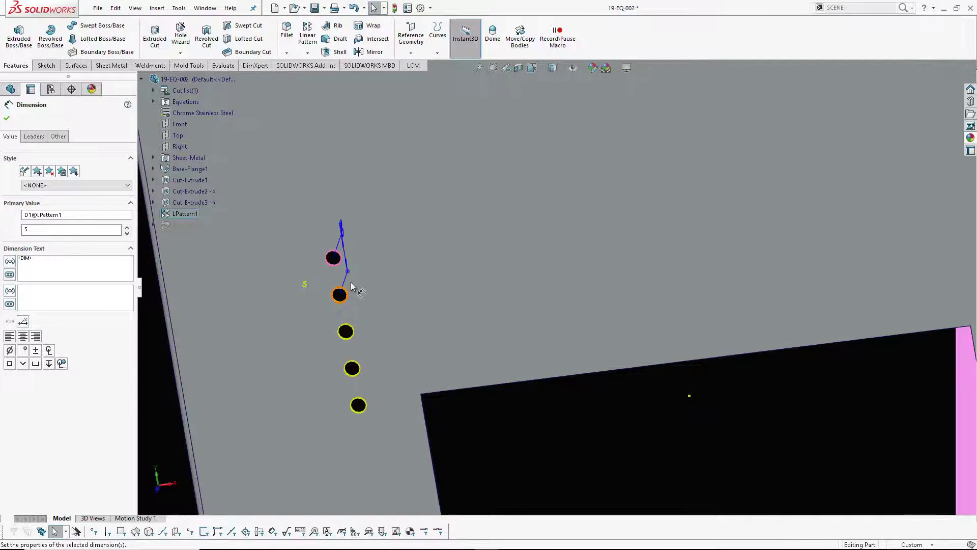
Drive LPattern1's instance count (was 5) with the equation "D2@Base-Flange1"/60, giving 16.8333.
double_click(304, 286)
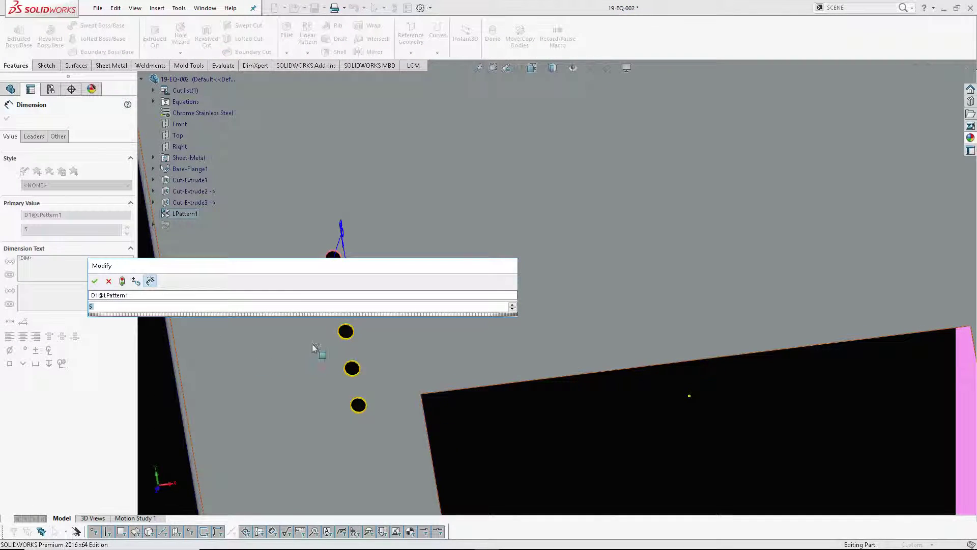
drag(279, 275, 568, 206)
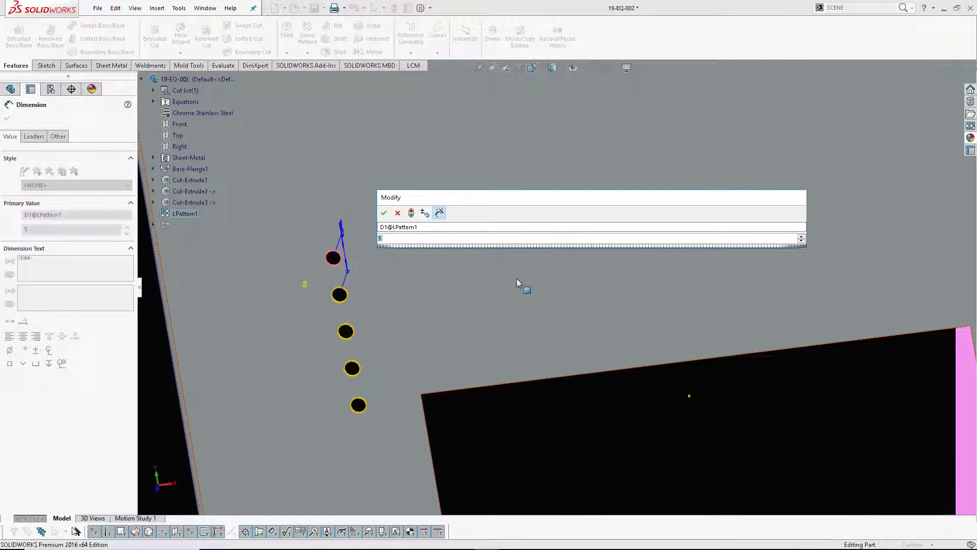
scroll(502, 294, up, 5)
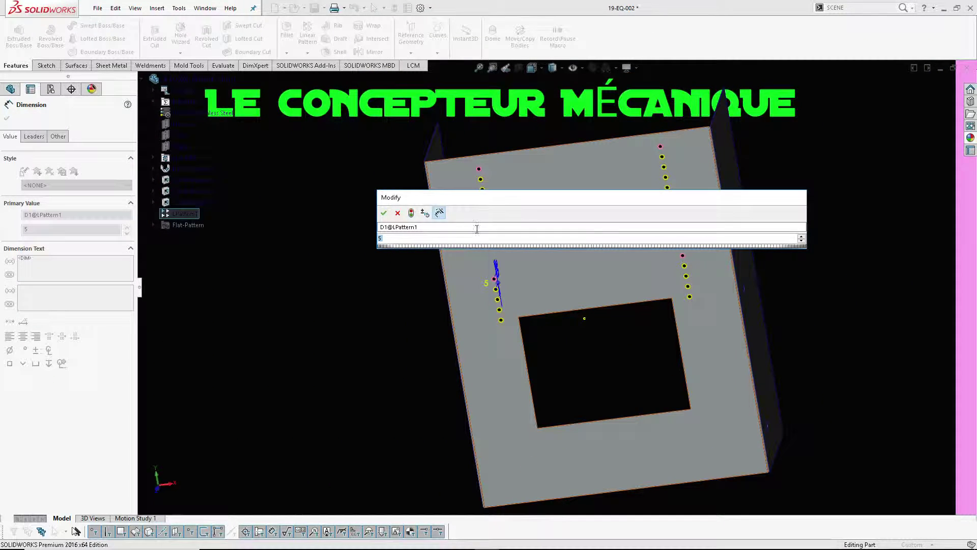
drag(486, 207, 555, 213)
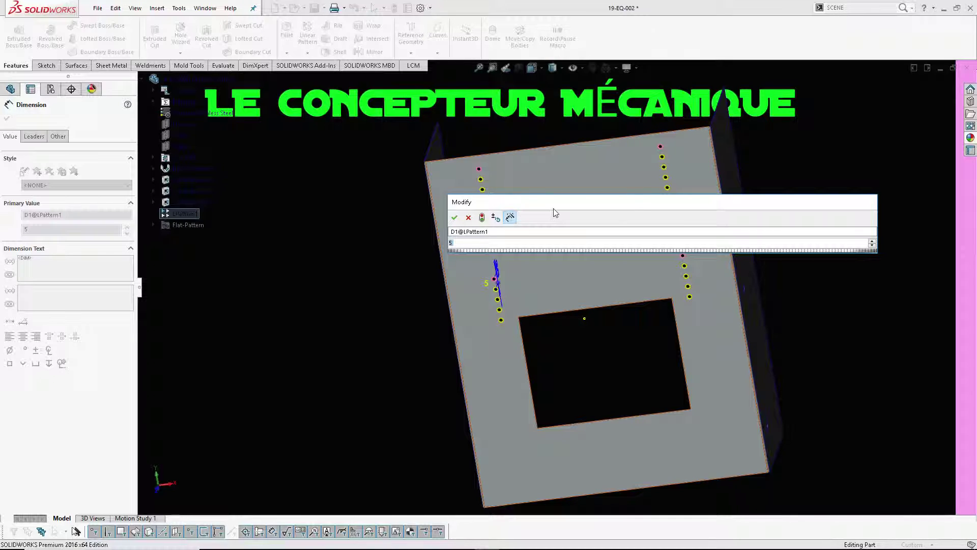
text(=)
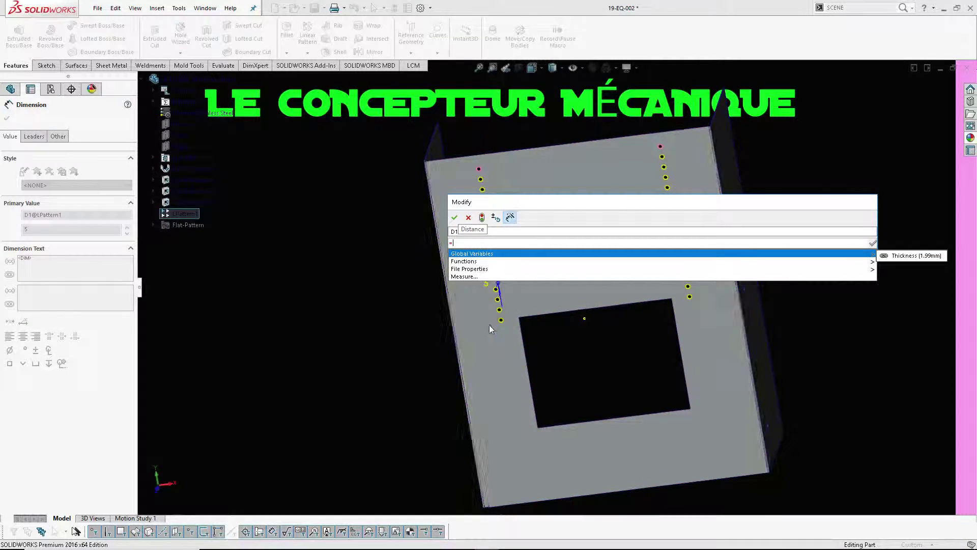
click(502, 355)
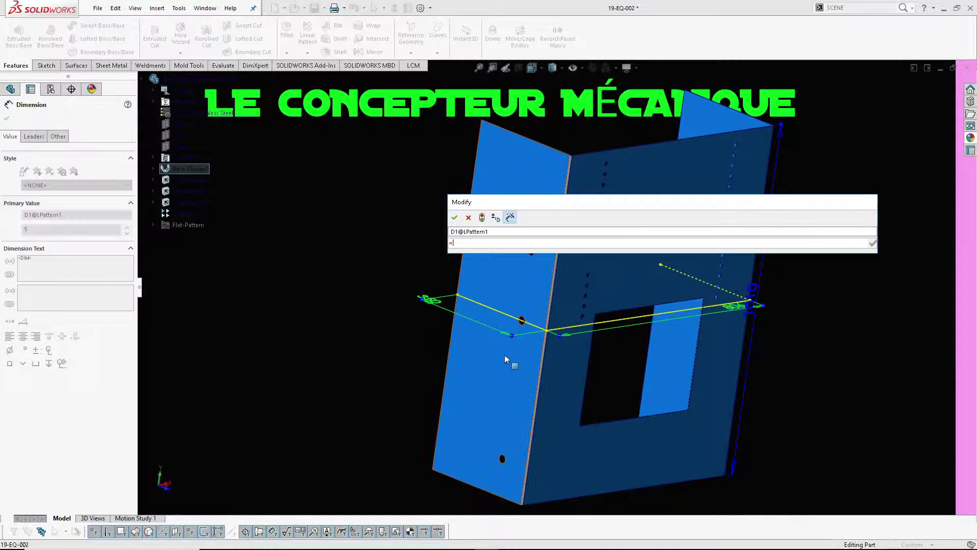
click(752, 300)
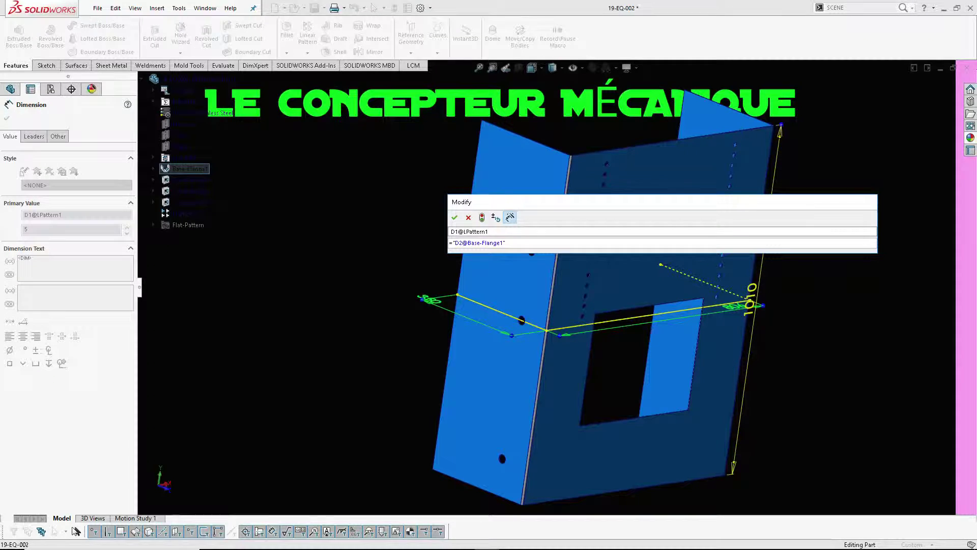
text(/60)
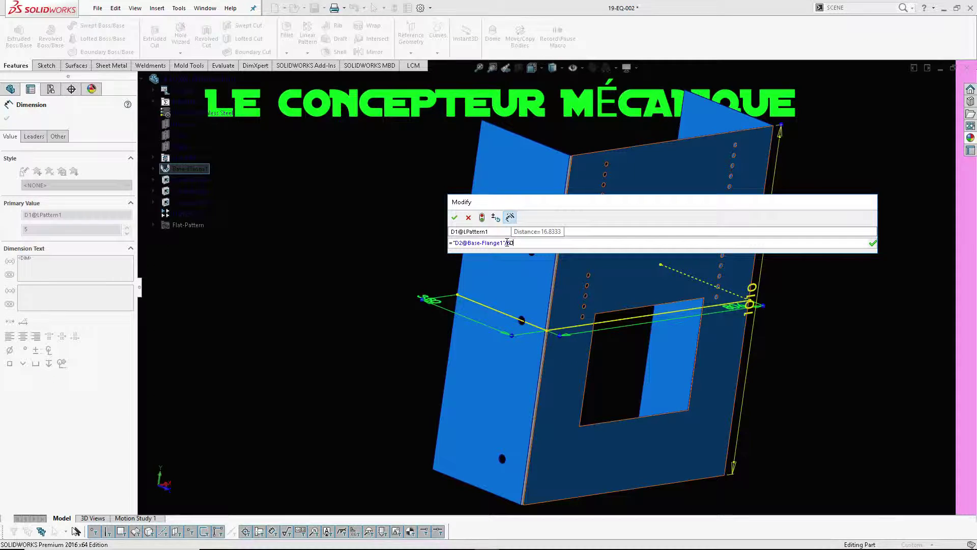
click(454, 218)
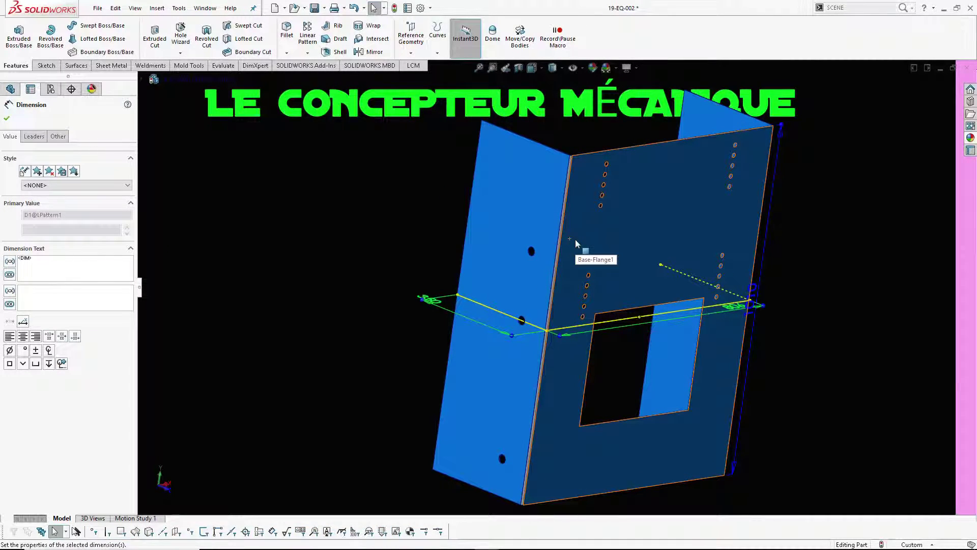
Display LPattern1's dimensions and orbit the panel to inspect the taller hole columns.
key(Escape)
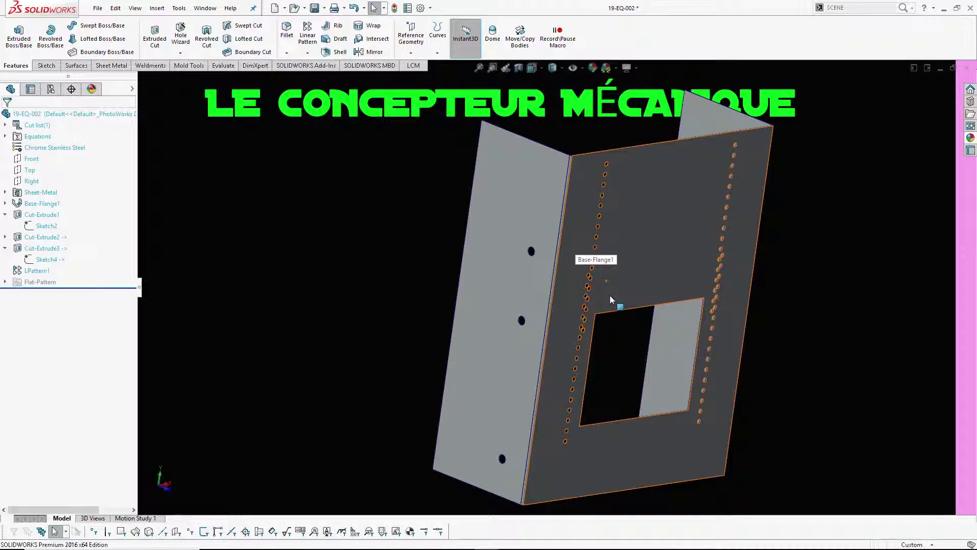
scroll(579, 283, down, 2)
scroll(557, 333, down, 3)
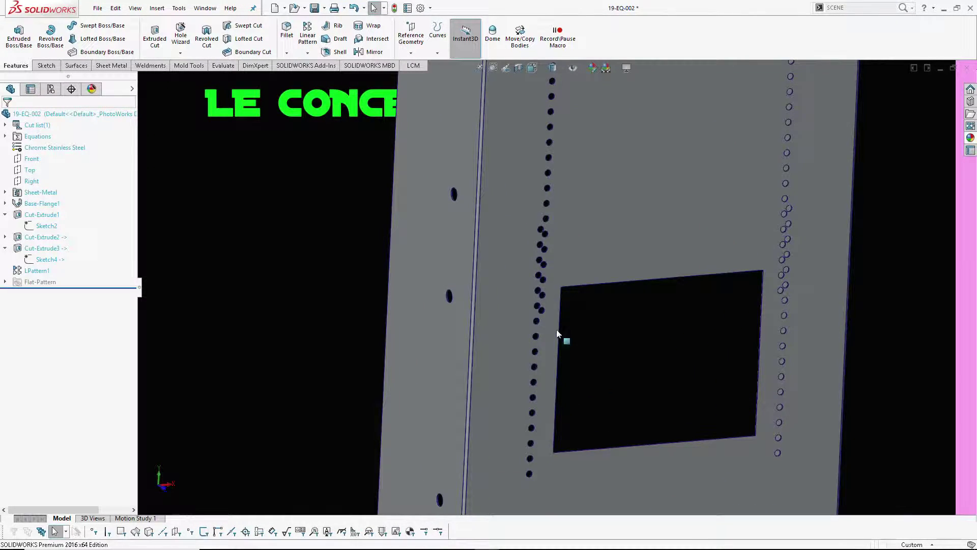
mouse_move(558, 333)
middle_down()
mouse_move(529, 321)
mouse_move(532, 362)
middle_up()
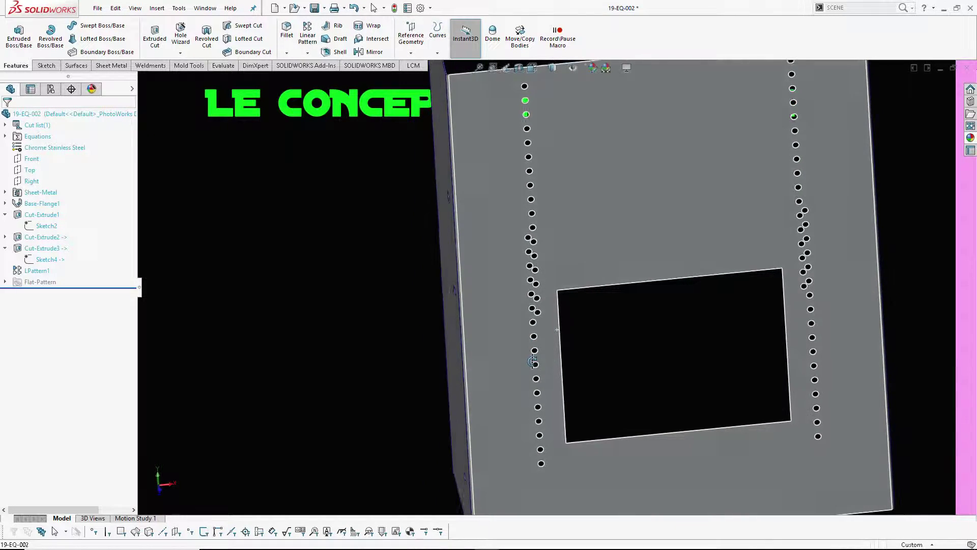
click(36, 270)
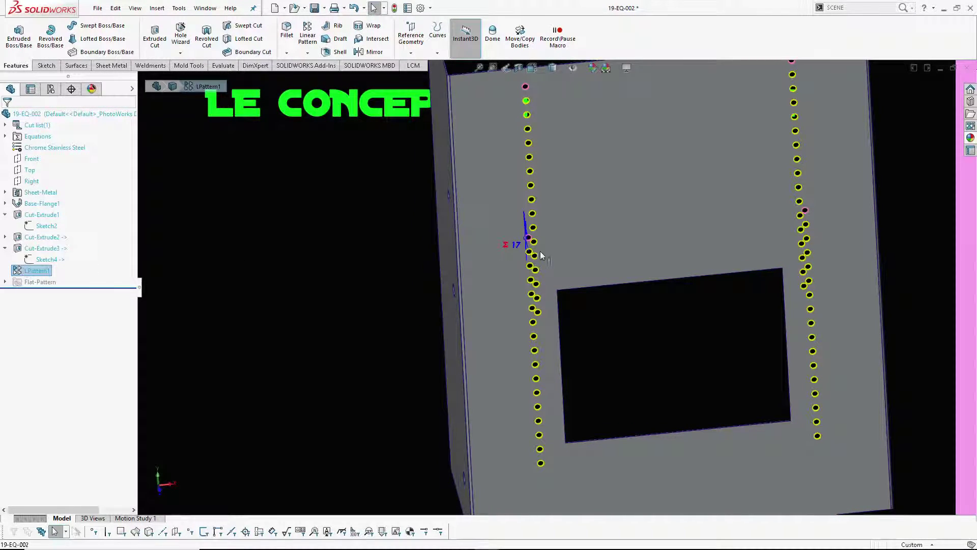
middle_drag(541, 256, 560, 263)
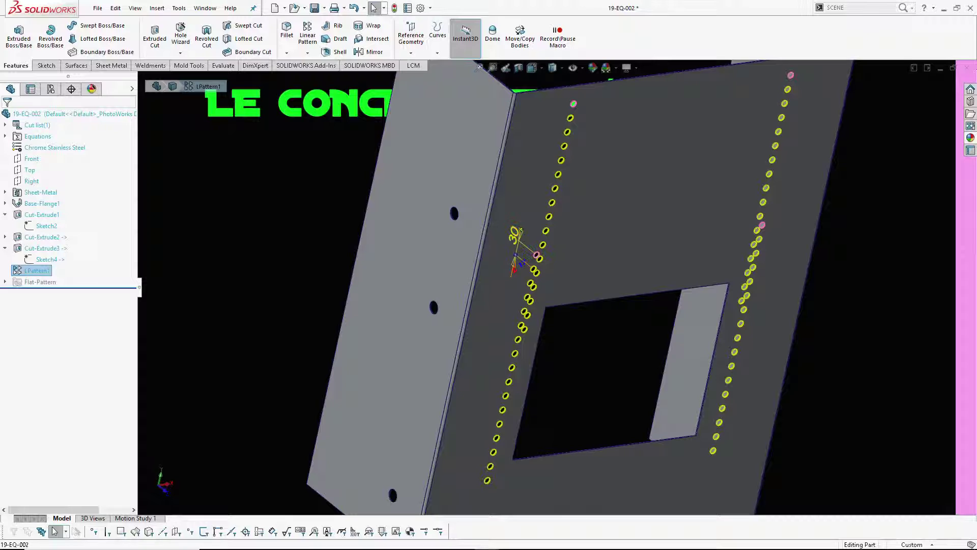
Replace the 30 mm hole spacing with the equation "D2@Base-Flange1"/100+5.
double_click(514, 234)
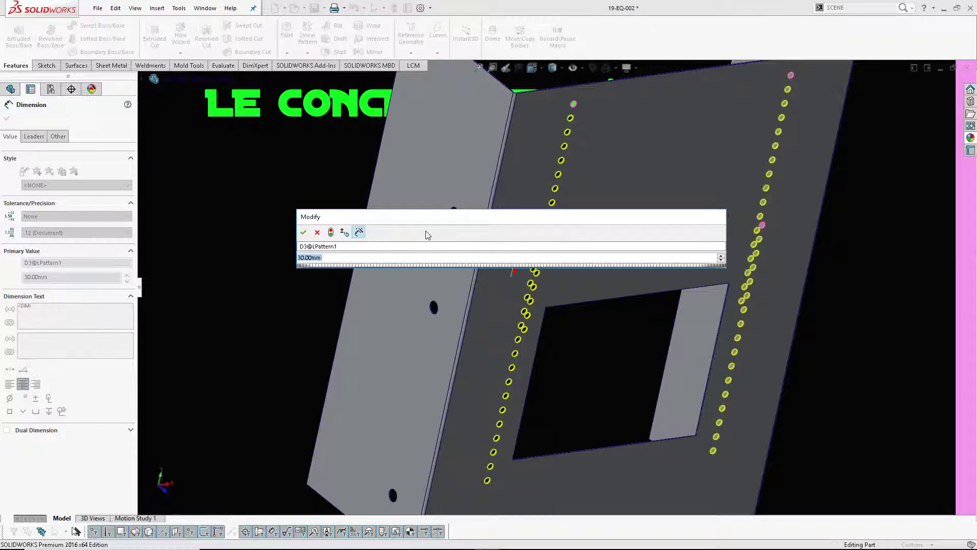
text(=)
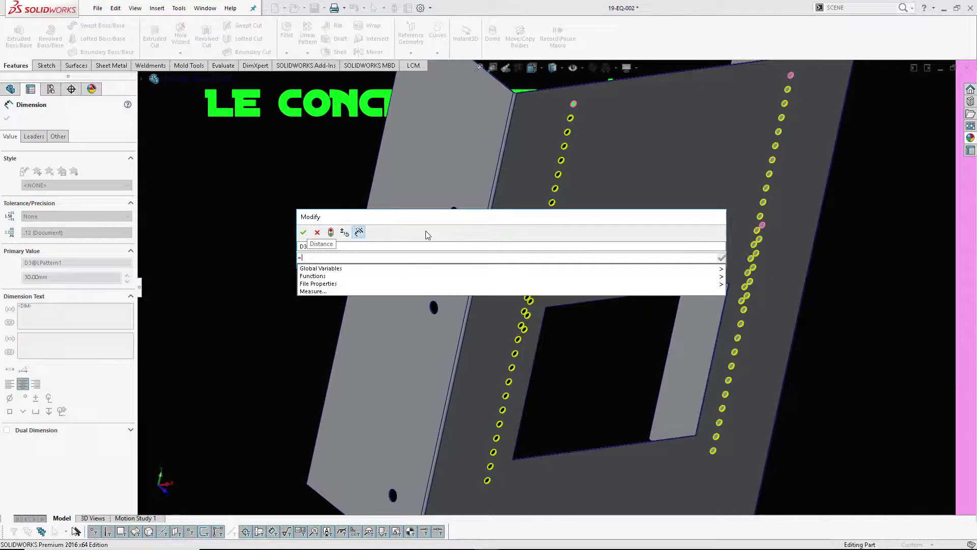
click(456, 190)
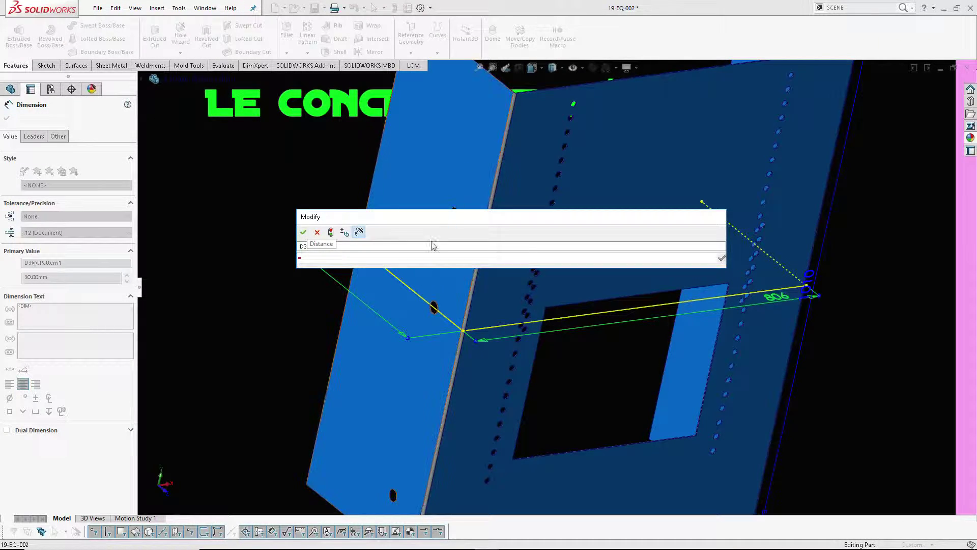
scroll(416, 332, up, 2)
drag(450, 219, 444, 140)
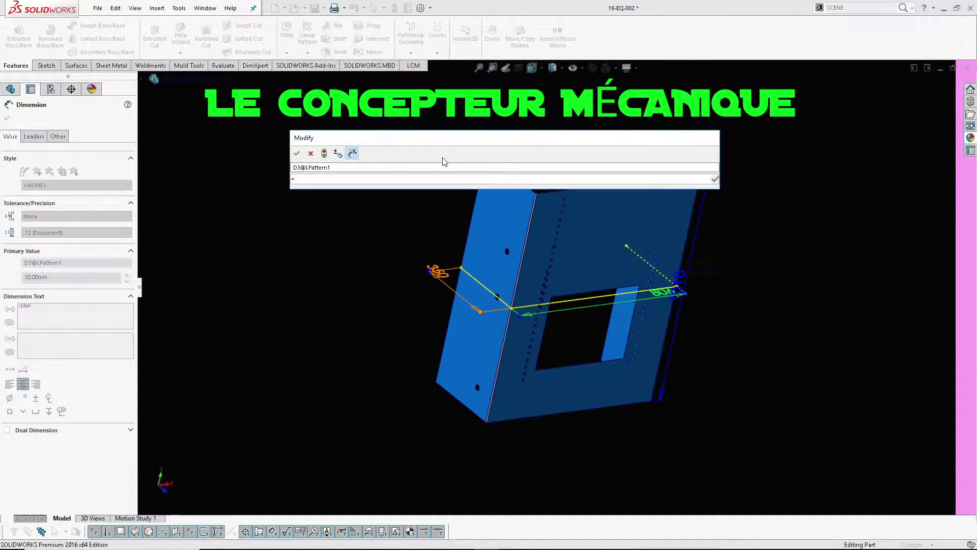
click(675, 278)
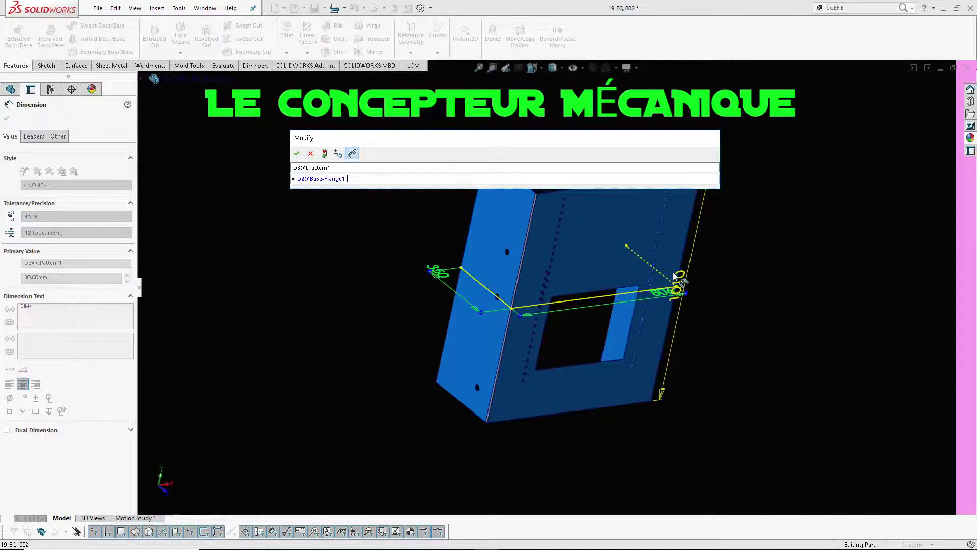
text(/)
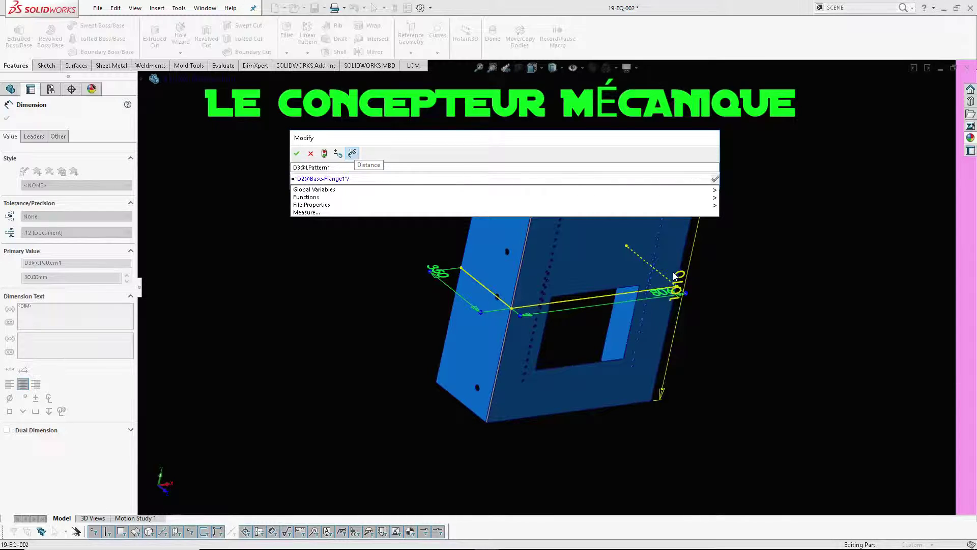
text(1)
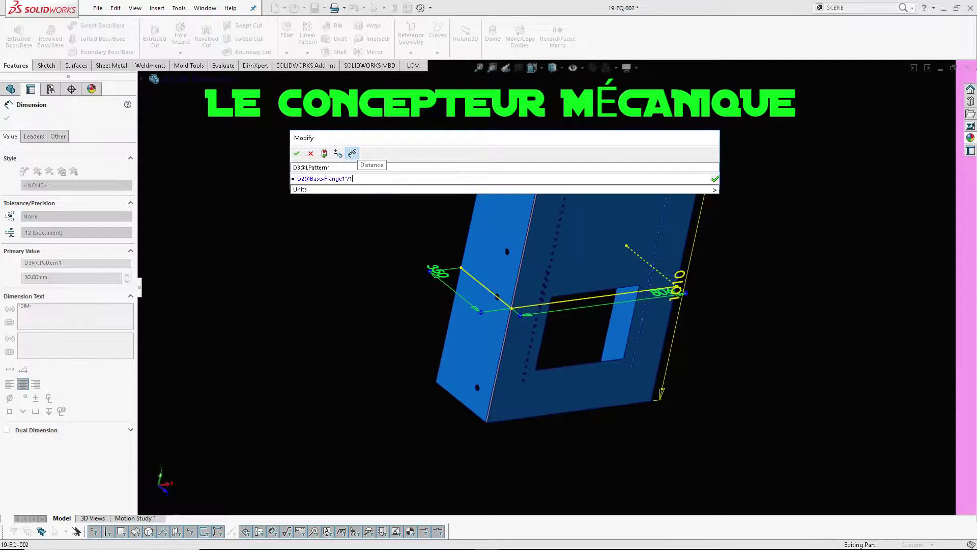
text(00)
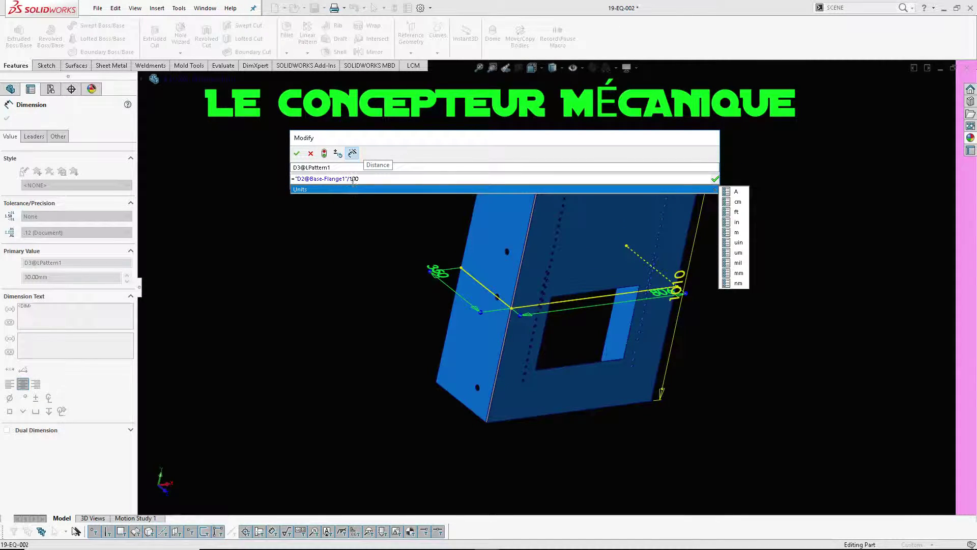
mouse_move(504, 189)
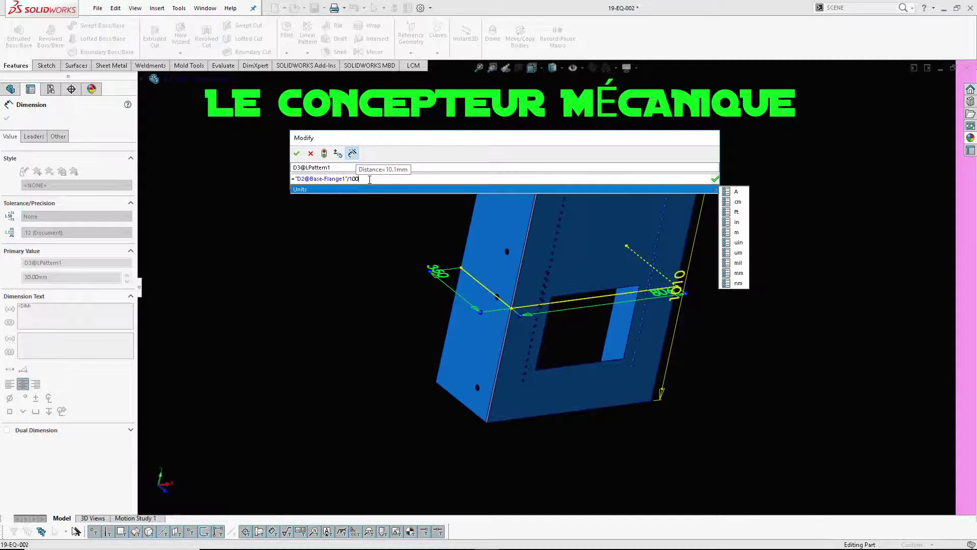
text(+)
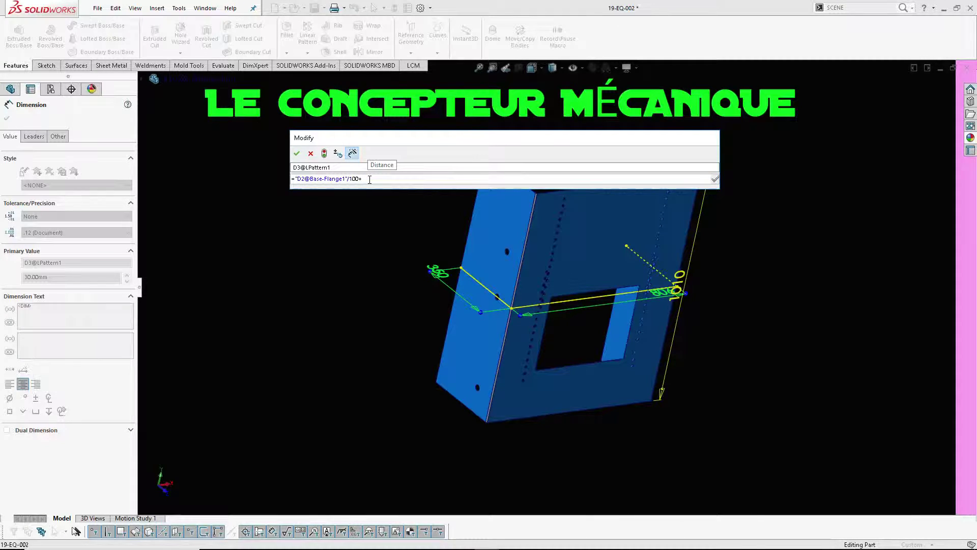
text(5)
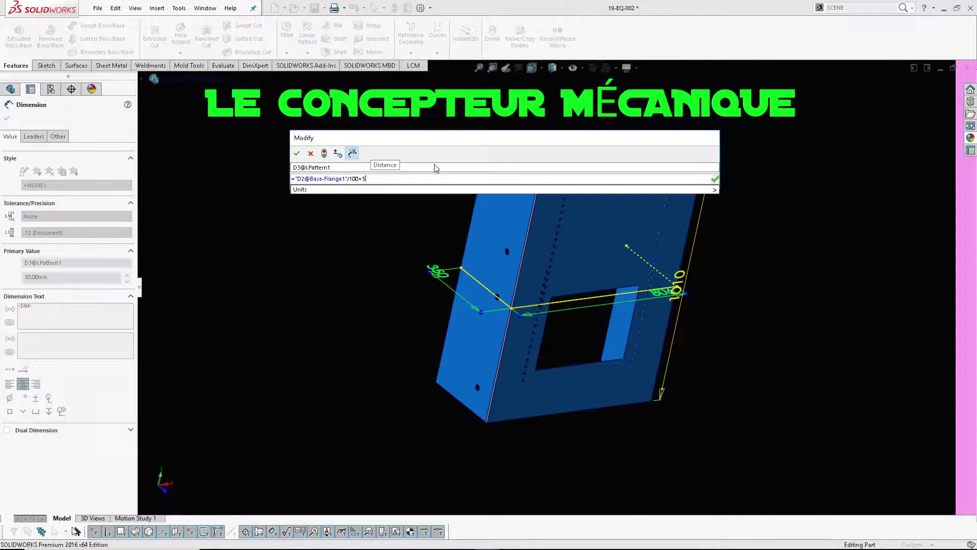
click(355, 178)
click(296, 153)
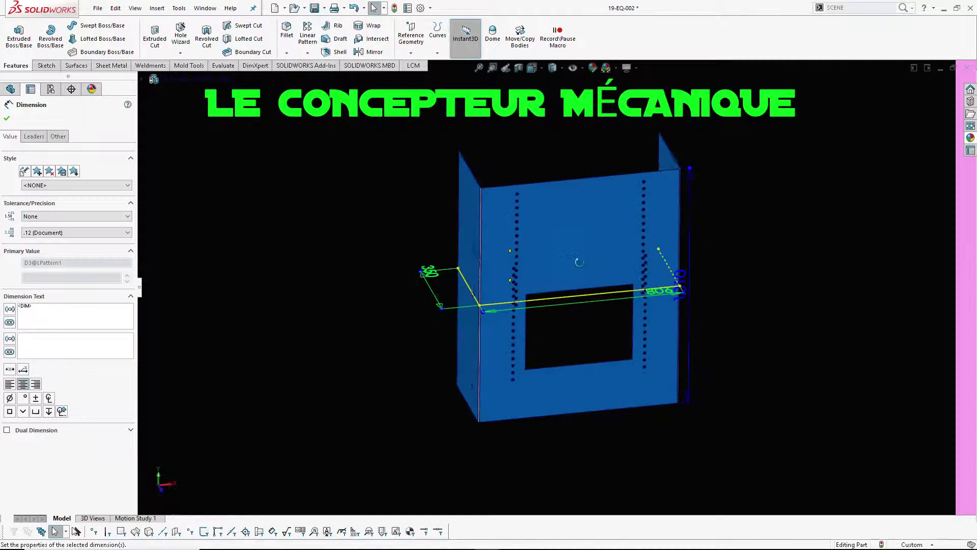
Redisplay LPattern1's dimensions and check the Σ15.10 spacing equation without changing it.
middle_drag(604, 267, 578, 260)
key(Escape)
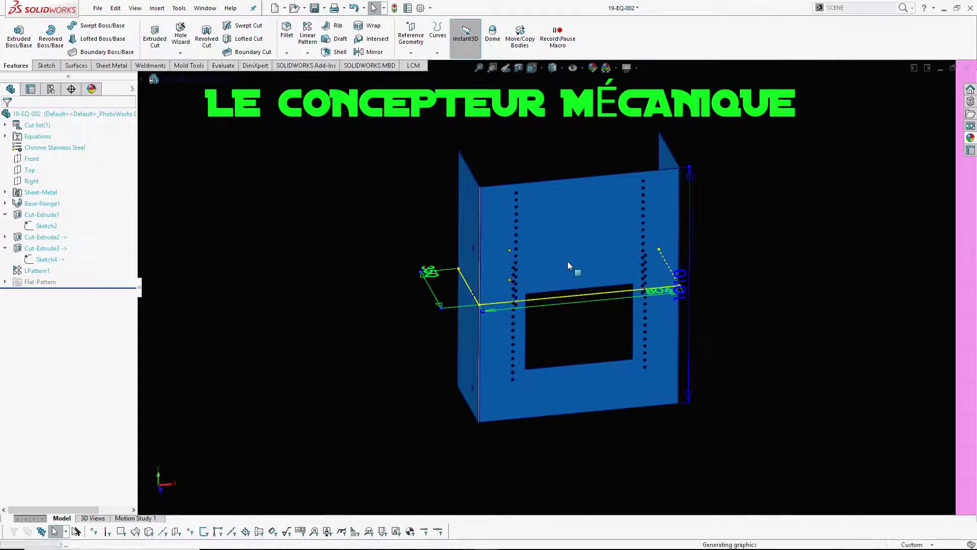
key(Escape)
scroll(524, 233, down, 3)
scroll(524, 233, down, 4)
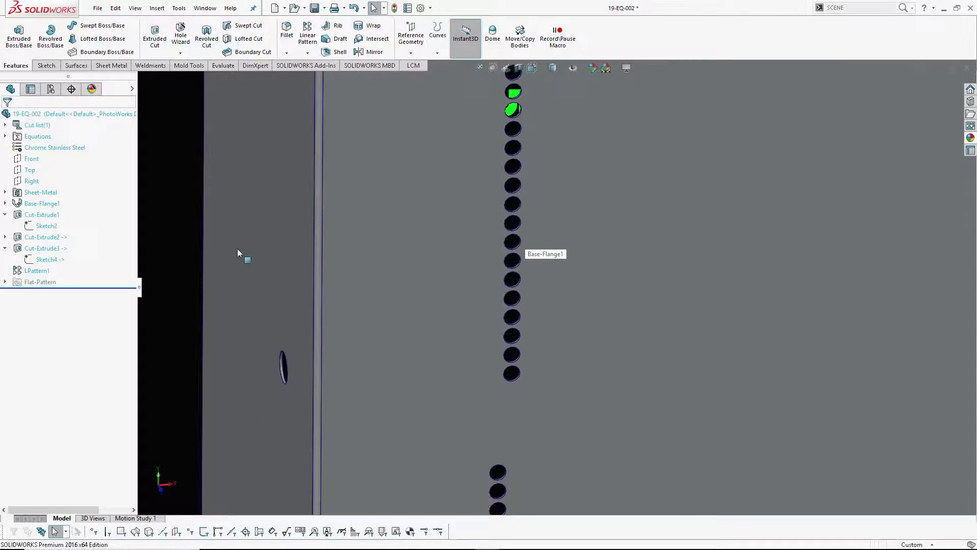
click(29, 271)
scroll(516, 369, up, 5)
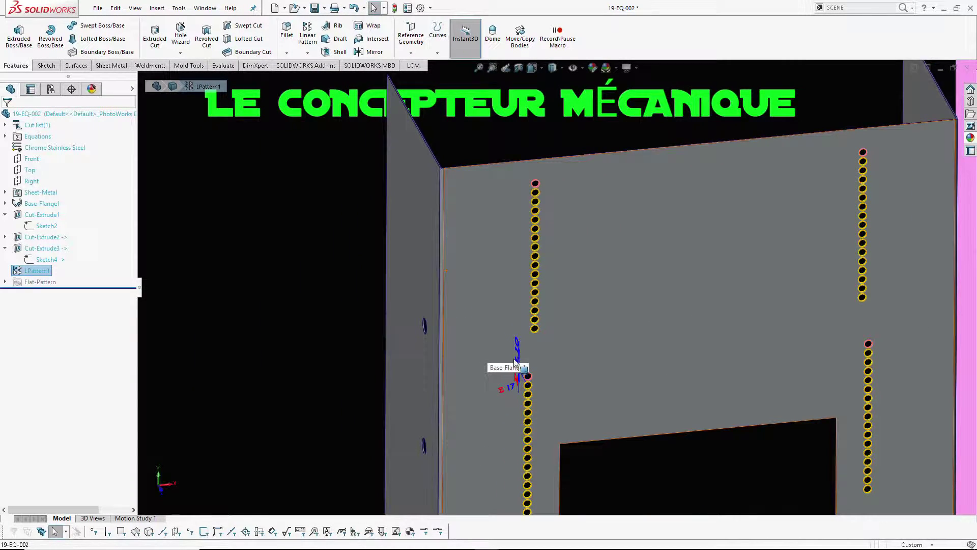
middle_drag(517, 369, 504, 362)
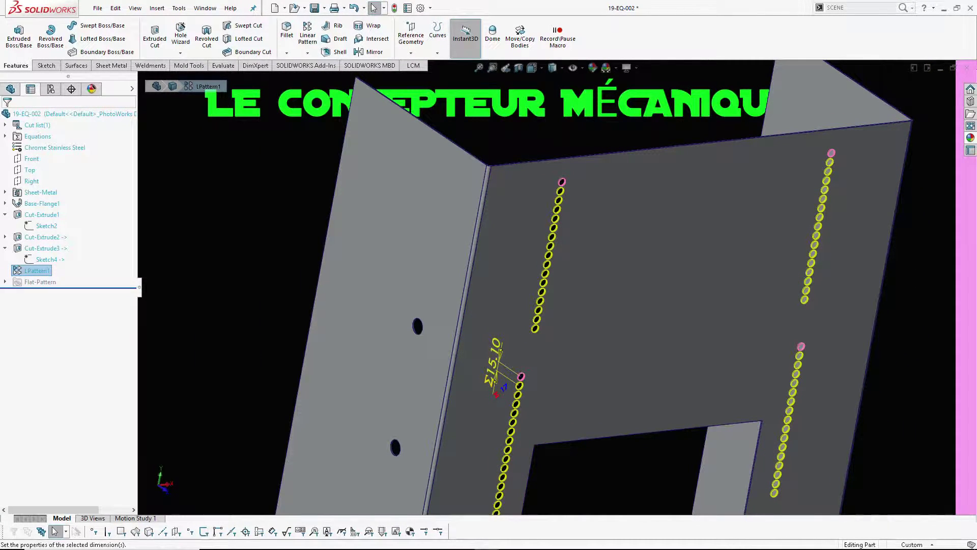
double_click(496, 356)
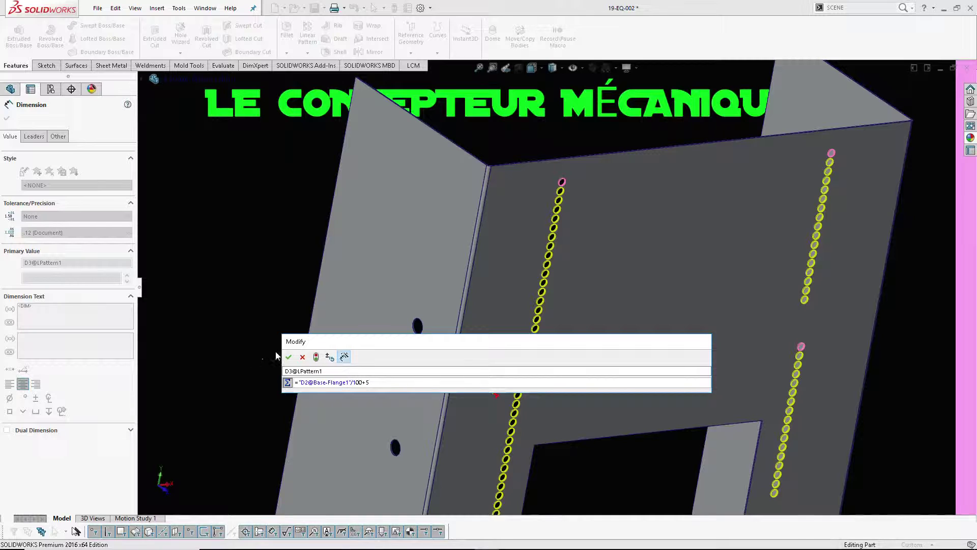
click(304, 357)
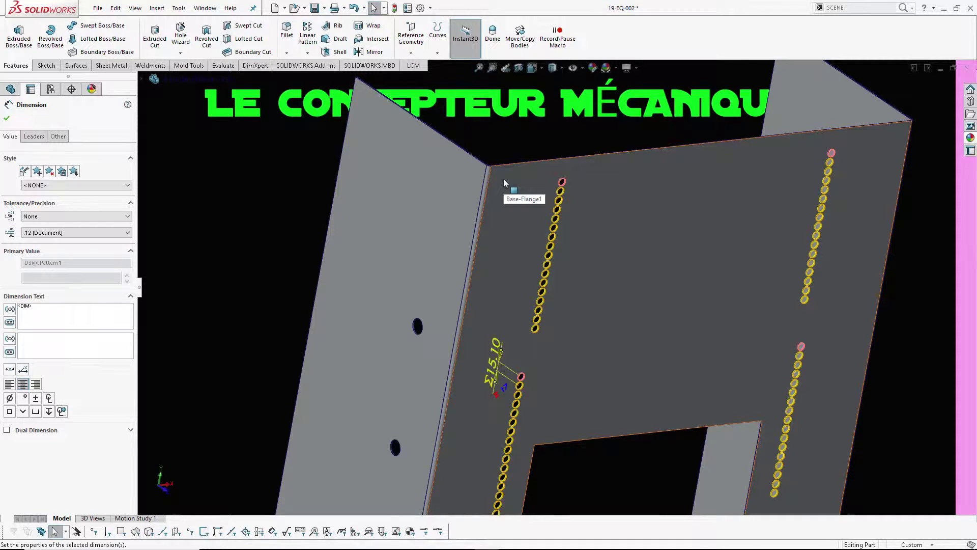
Set the pattern spacing equation to "D1@LPattern1", making the spacing 17.
double_click(493, 365)
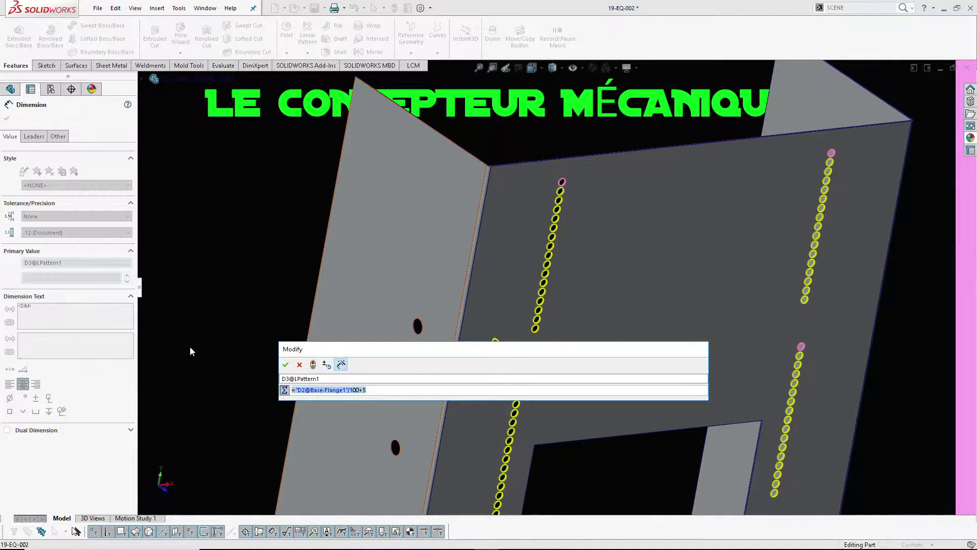
drag(298, 349, 292, 136)
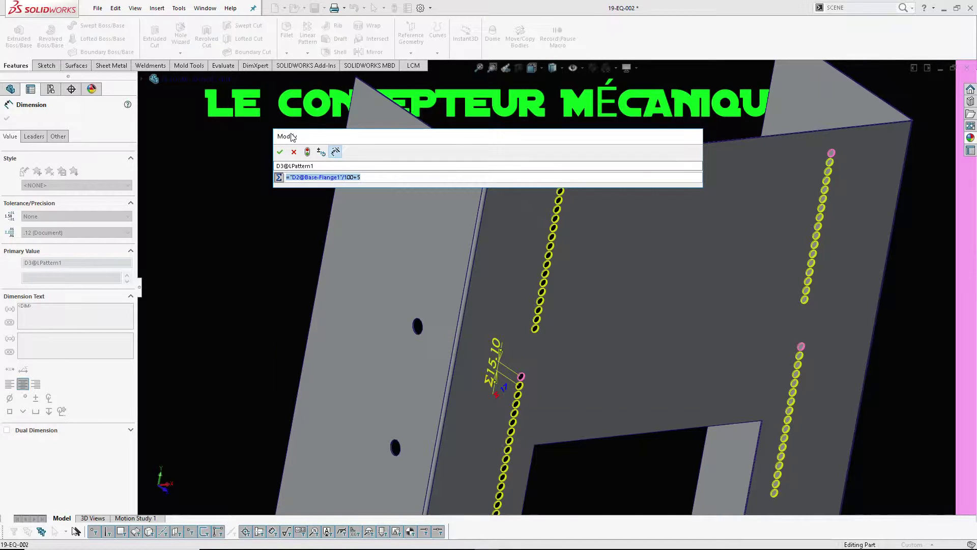
text(=)
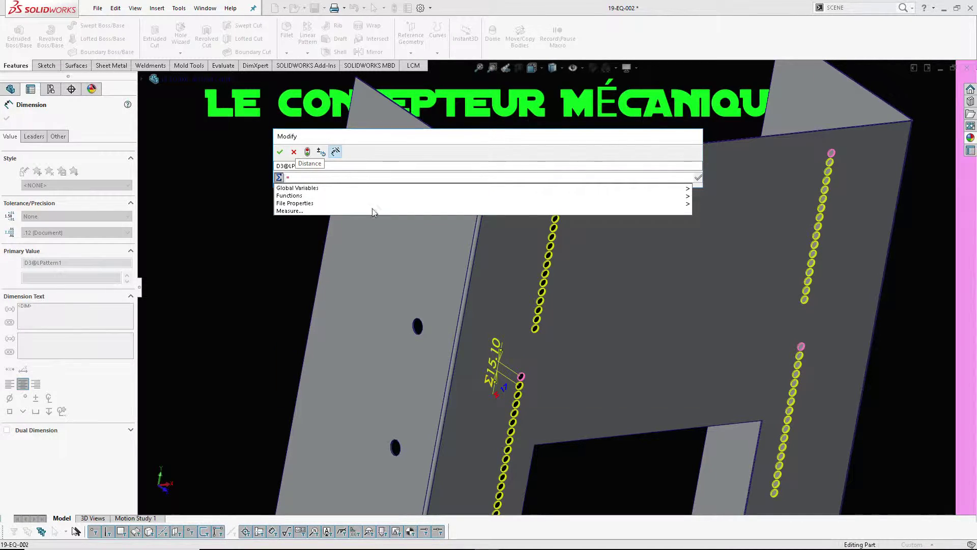
click(505, 390)
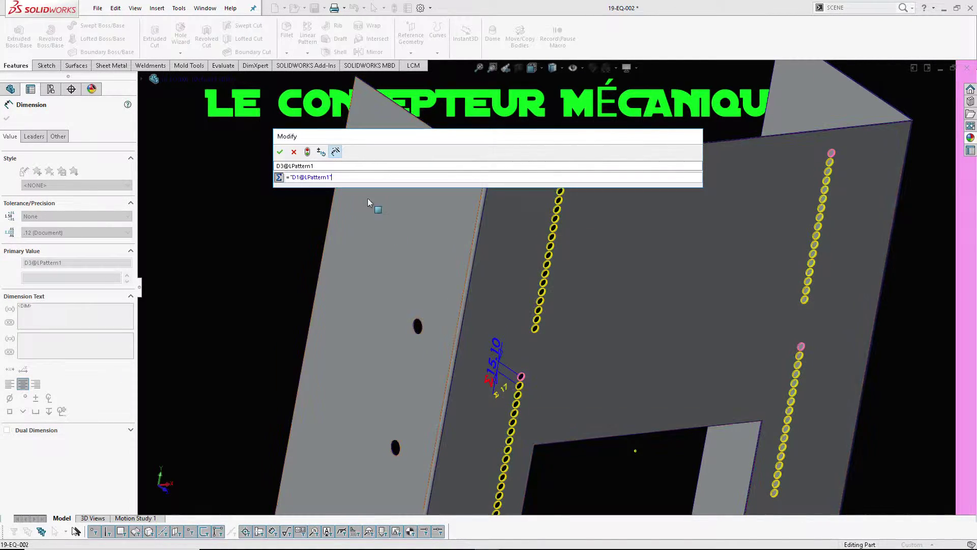
click(280, 152)
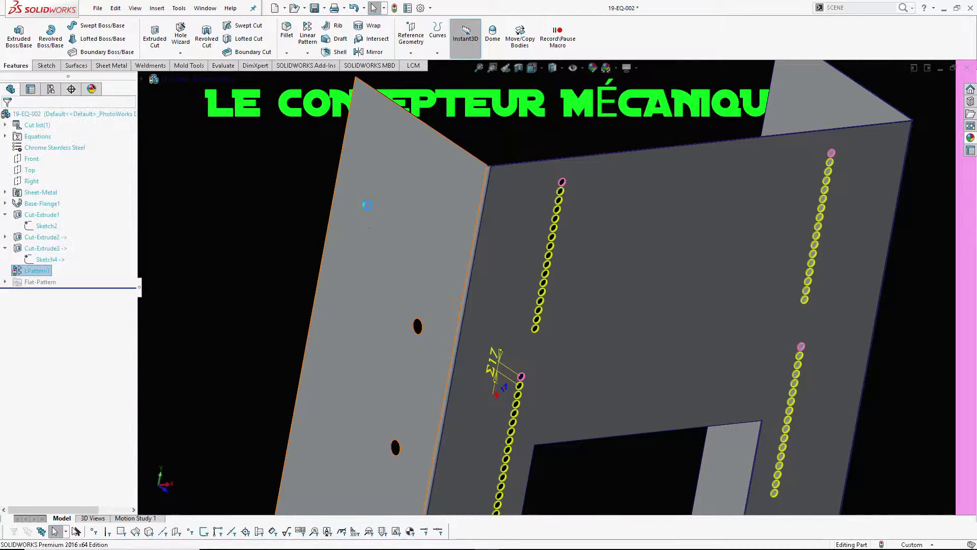
Close the Dimension PropertyManager and zoom out to see the hole columns spaced at 17.
key(Escape)
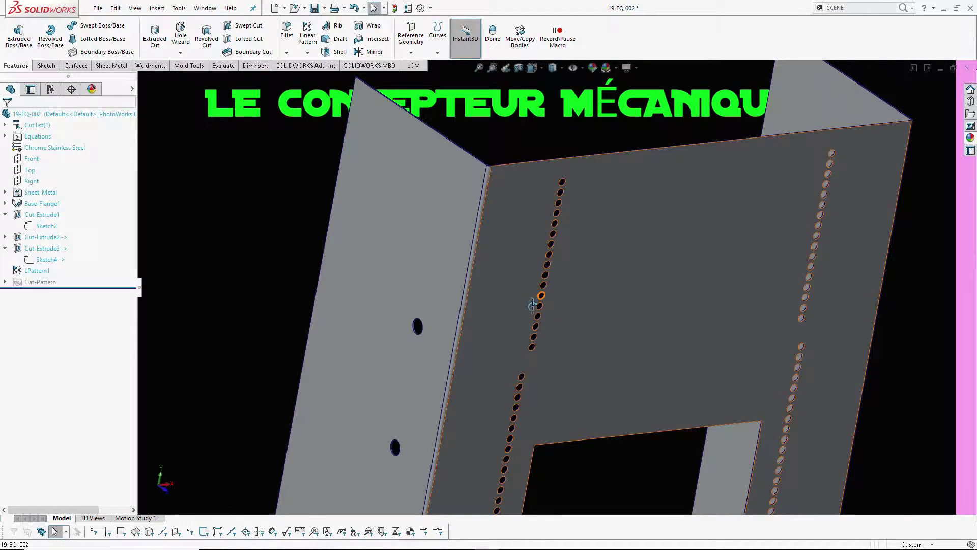
scroll(542, 309, up, 3)
scroll(593, 361, up, 3)
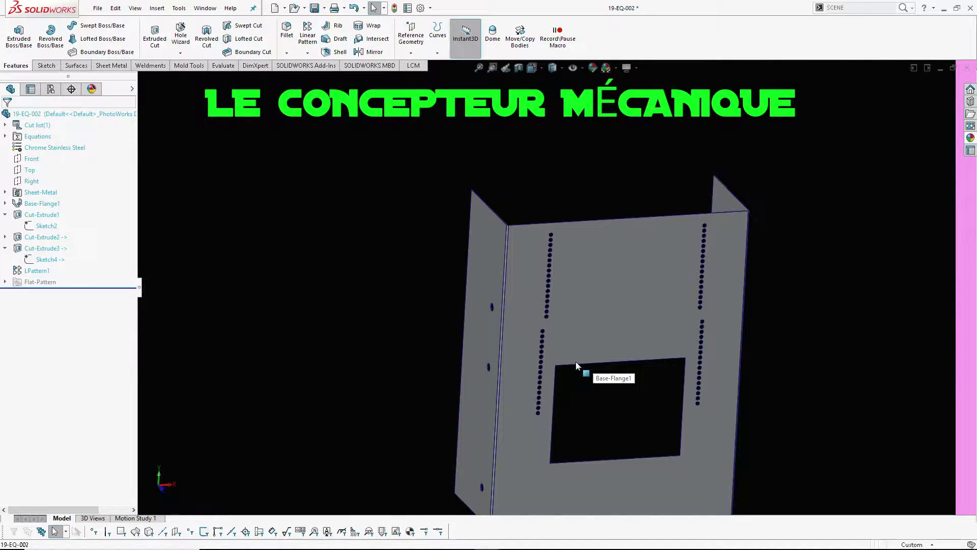